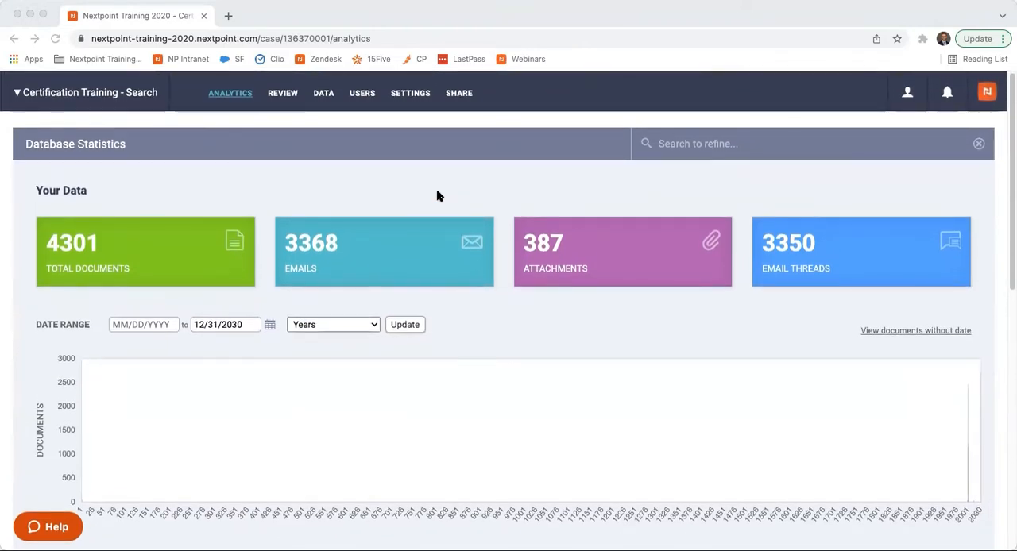
- Look over the database statistics and open the list of all emails in the database
scroll(437, 192, down, 10)
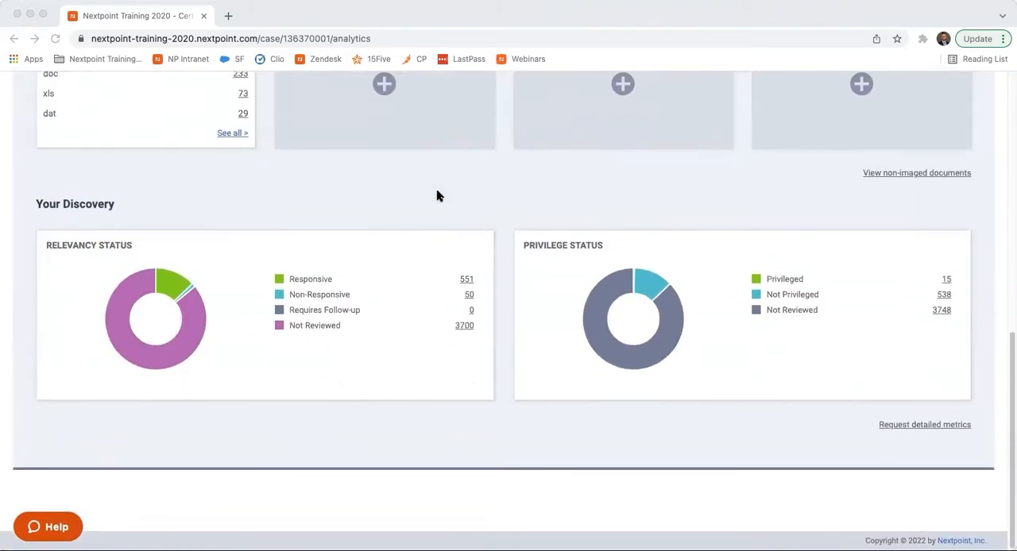
scroll(436, 192, up, 5)
scroll(436, 196, up, 3)
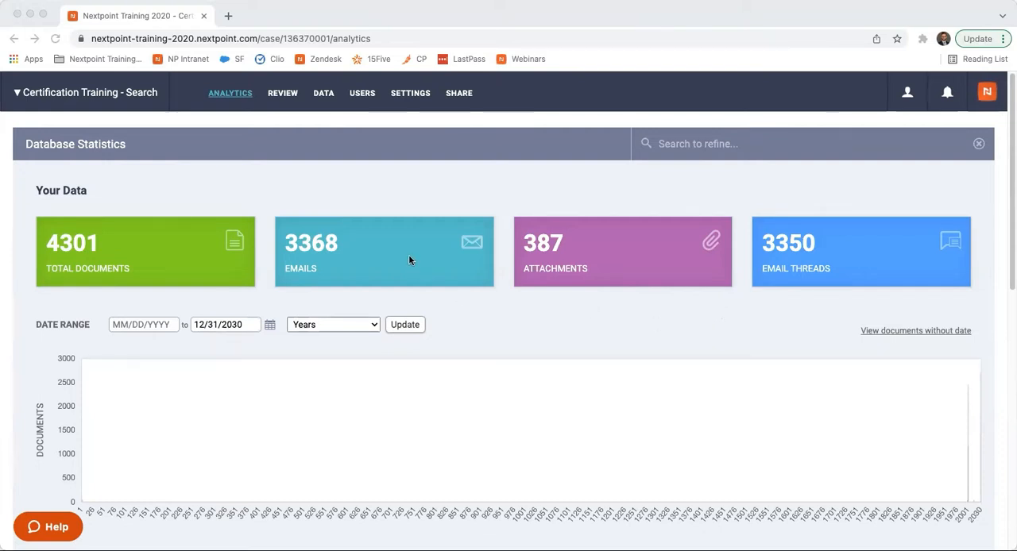
click(393, 200)
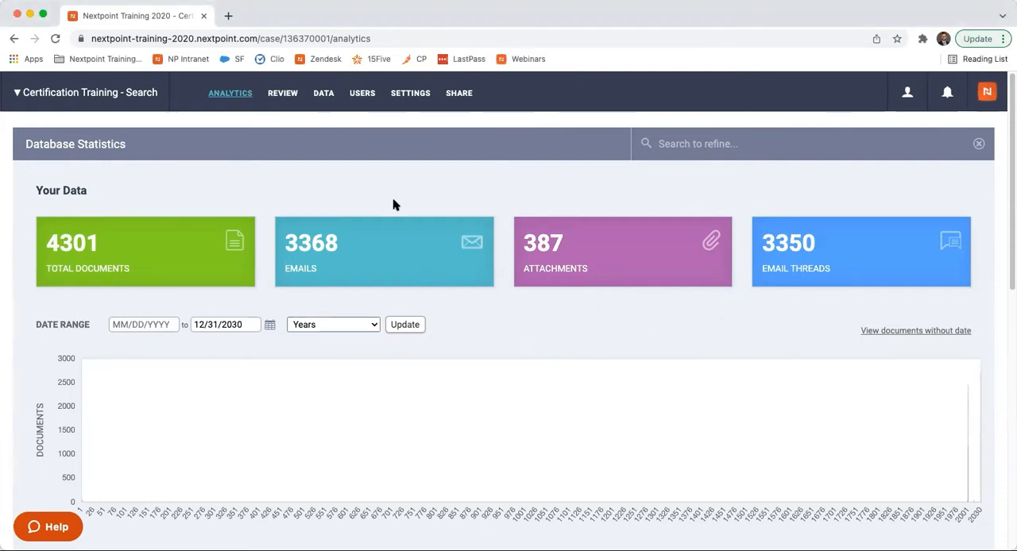
click(386, 258)
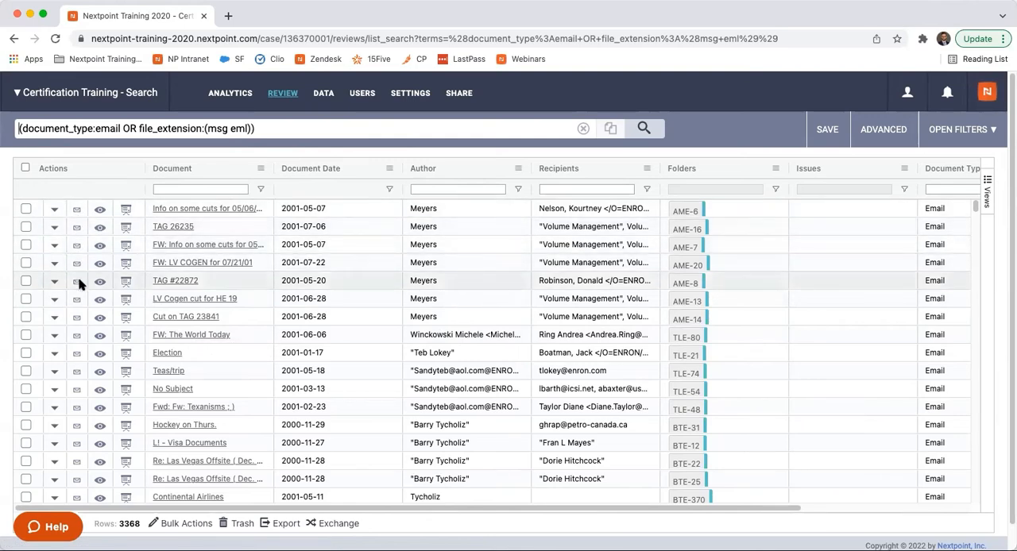
- Examine the list of email documents and the search query that produced it
scroll(80, 282, down, 10)
scroll(80, 283, down, 7)
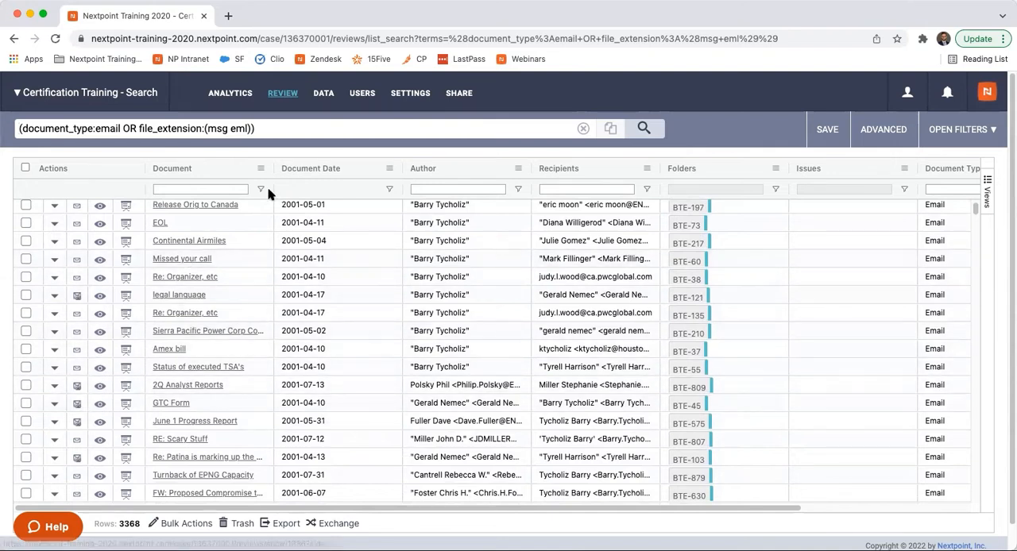
scroll(295, 257, up, 12)
scroll(294, 256, up, 3)
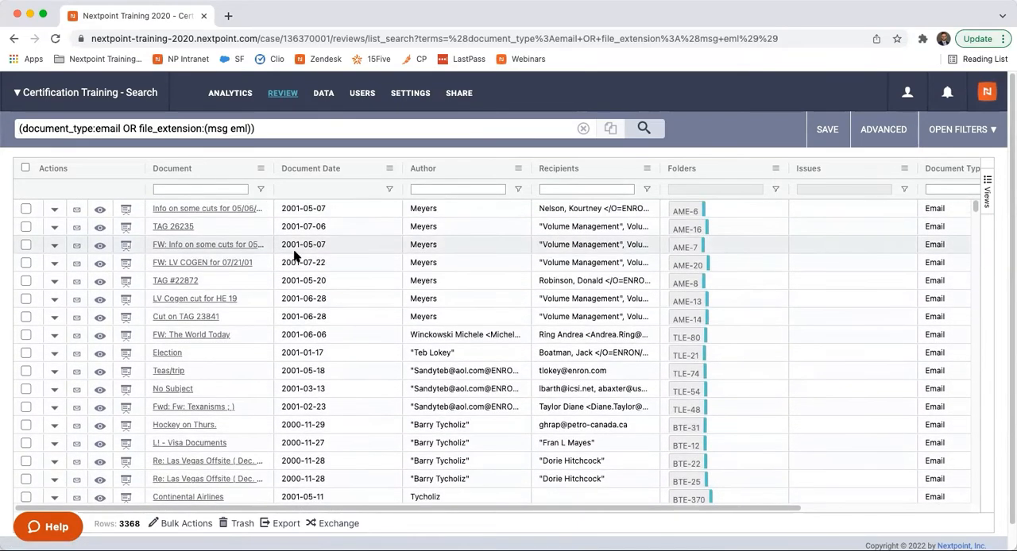
click(273, 133)
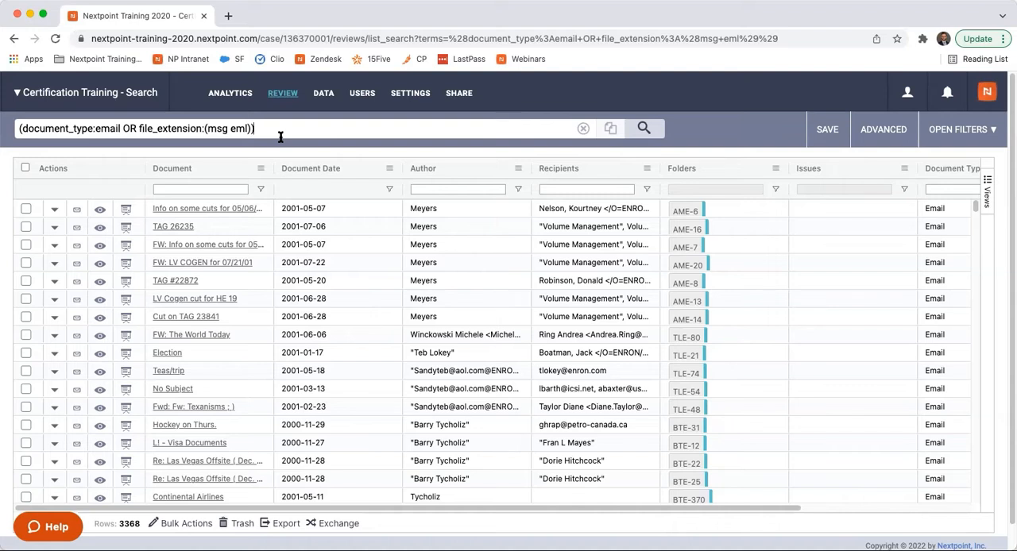
drag(256, 128, 7, 119)
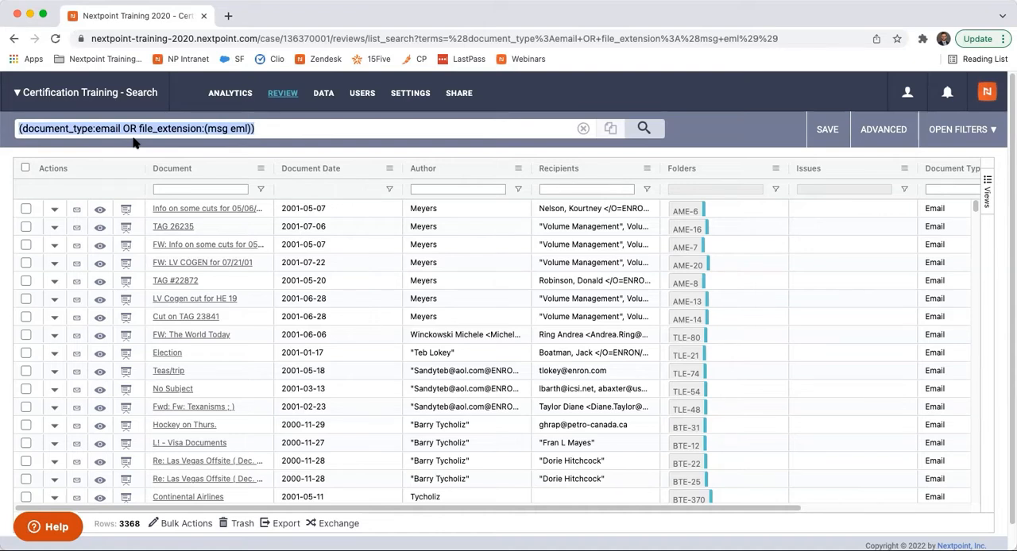
click(92, 128)
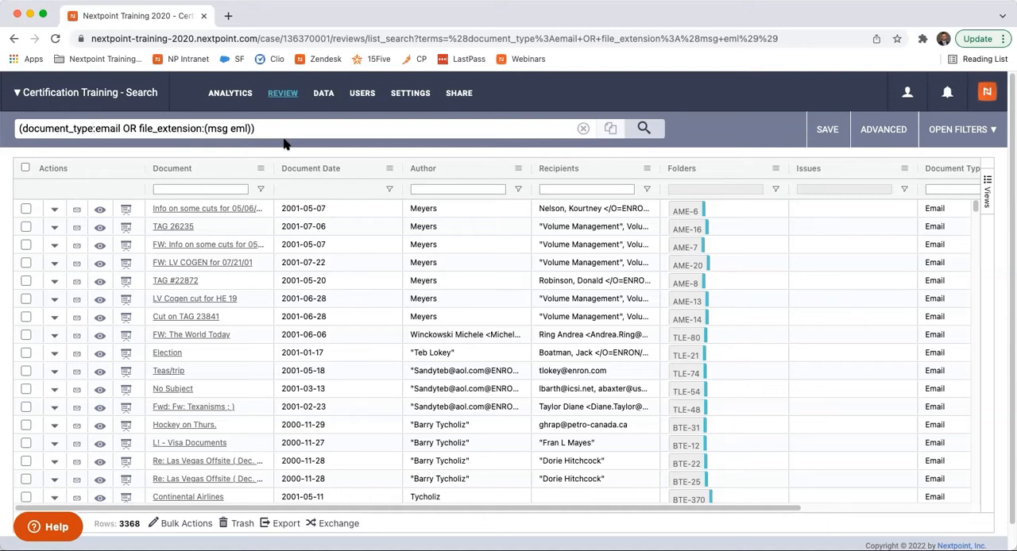
drag(263, 130, 3, 127)
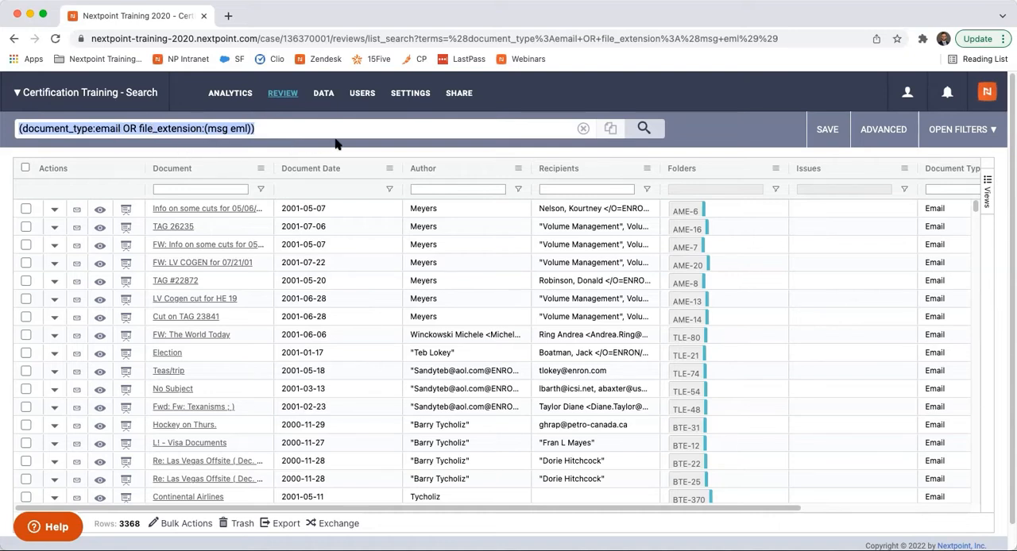
- Return to the analytics dashboard and update the document chart with a date range starting 01/01/2000
click(241, 101)
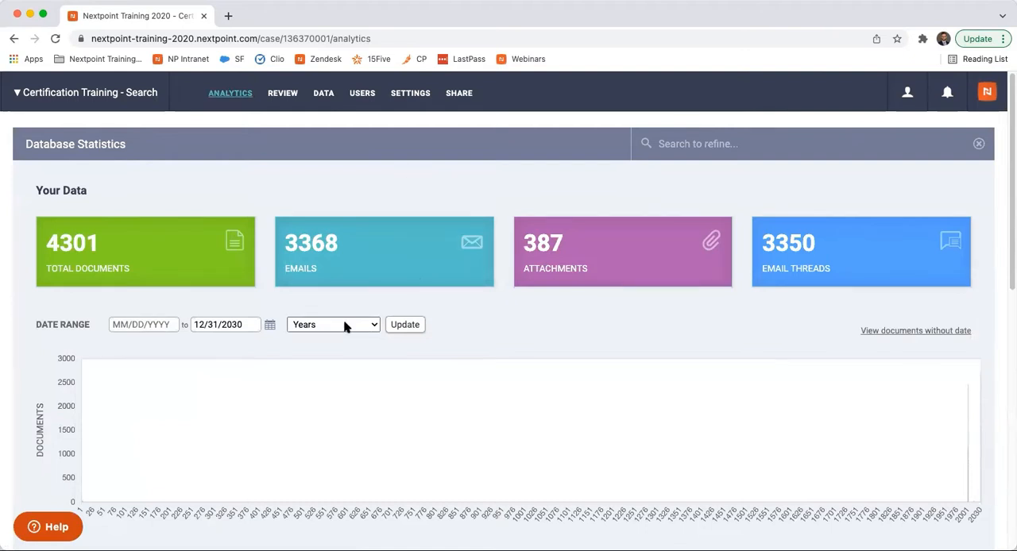
click(162, 324)
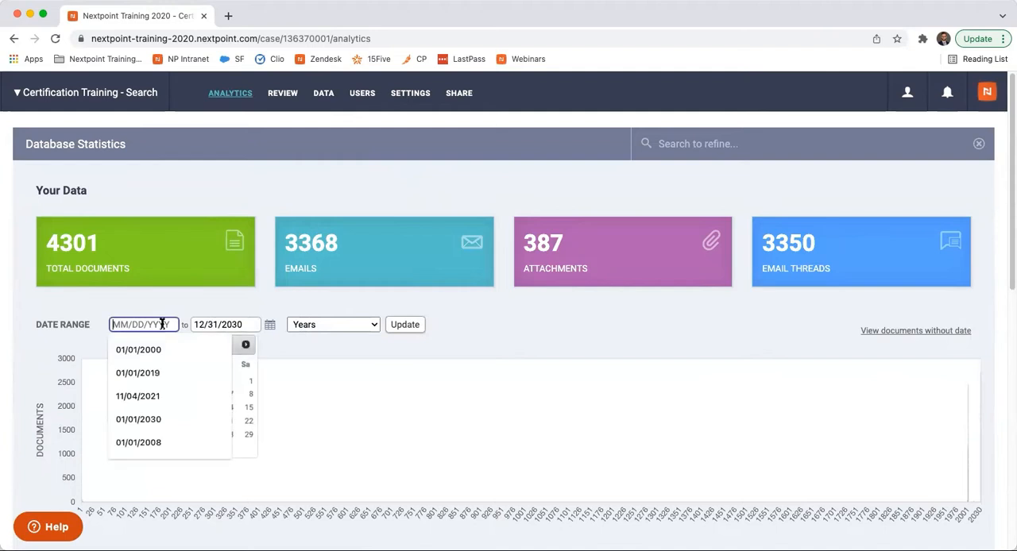
click(164, 347)
click(243, 325)
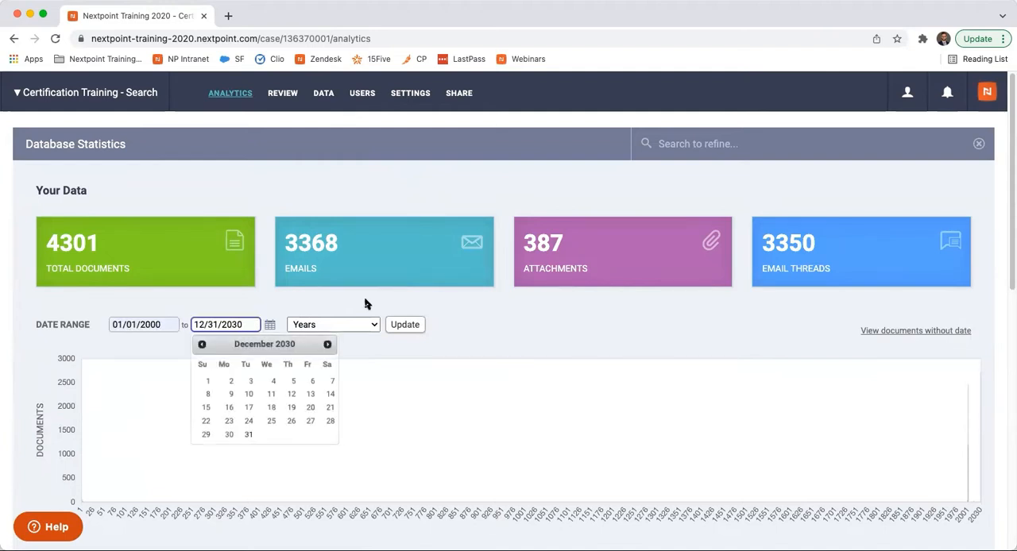
click(402, 325)
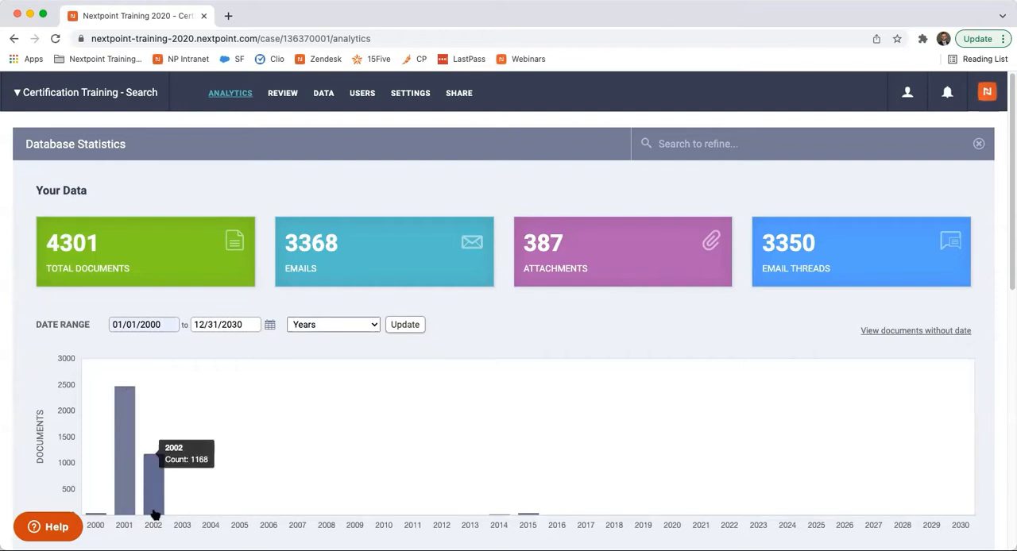
- Set the chart's end date to 12/31/2002 and its interval to Months, and update the chart
click(249, 326)
key(BackSpace)
key(BackSpace)
click(244, 342)
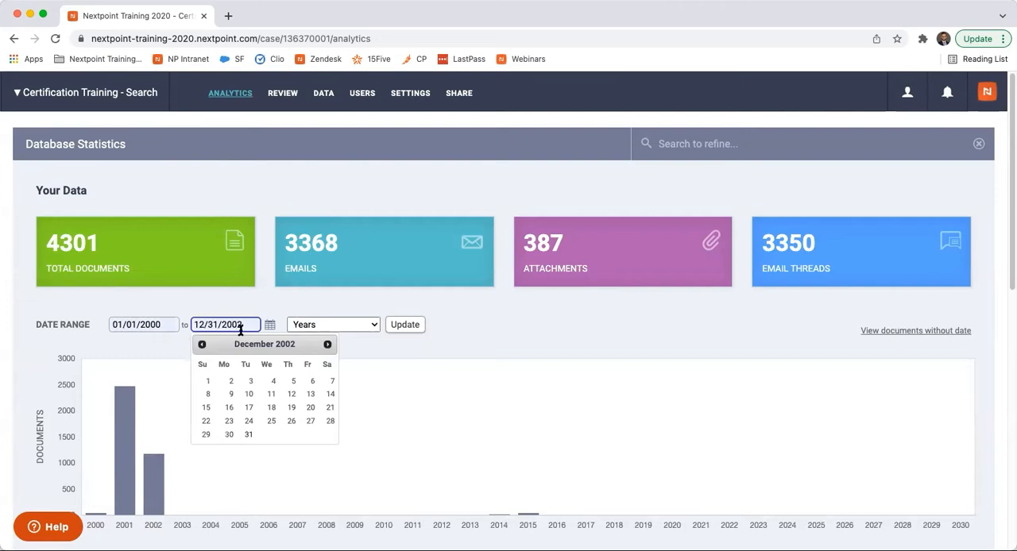
click(373, 328)
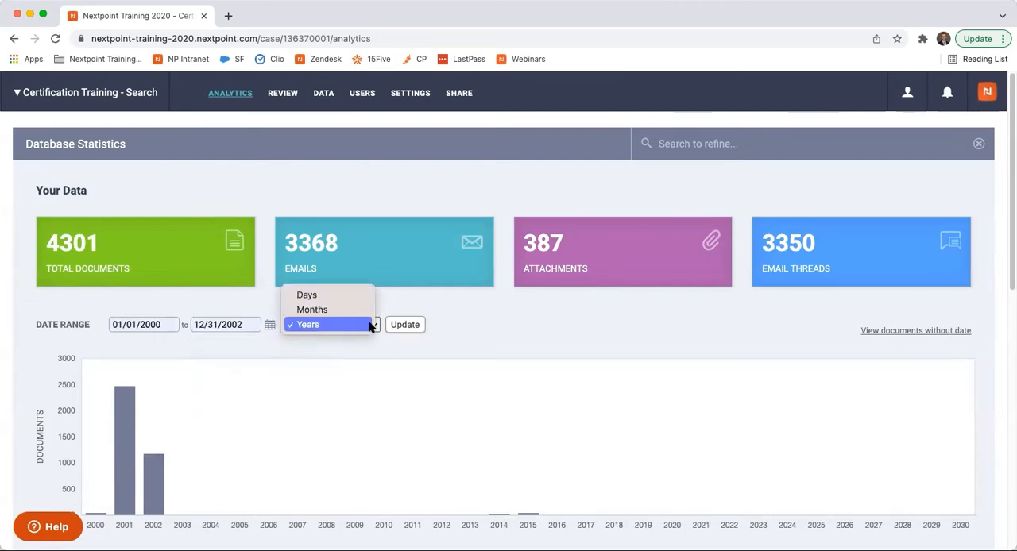
click(360, 310)
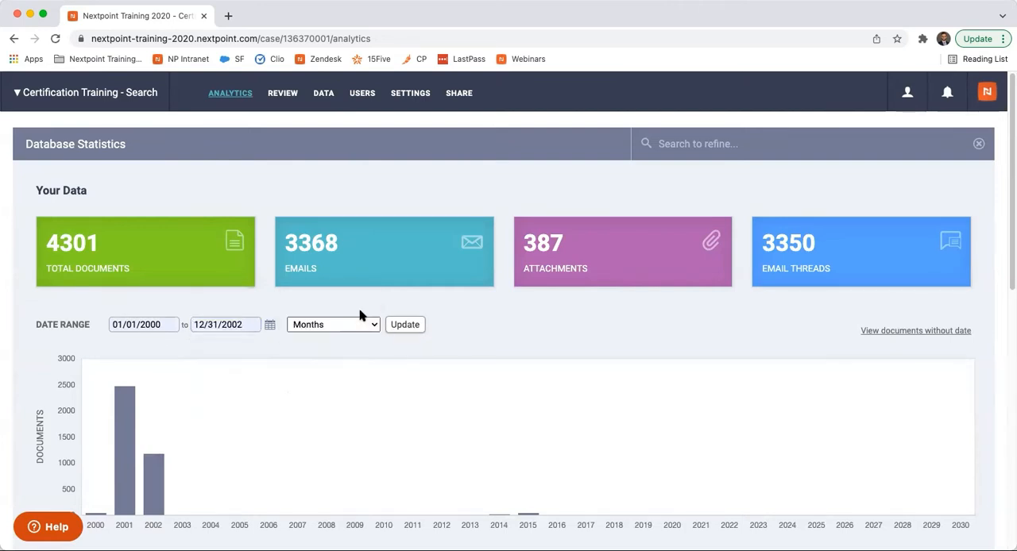
click(402, 325)
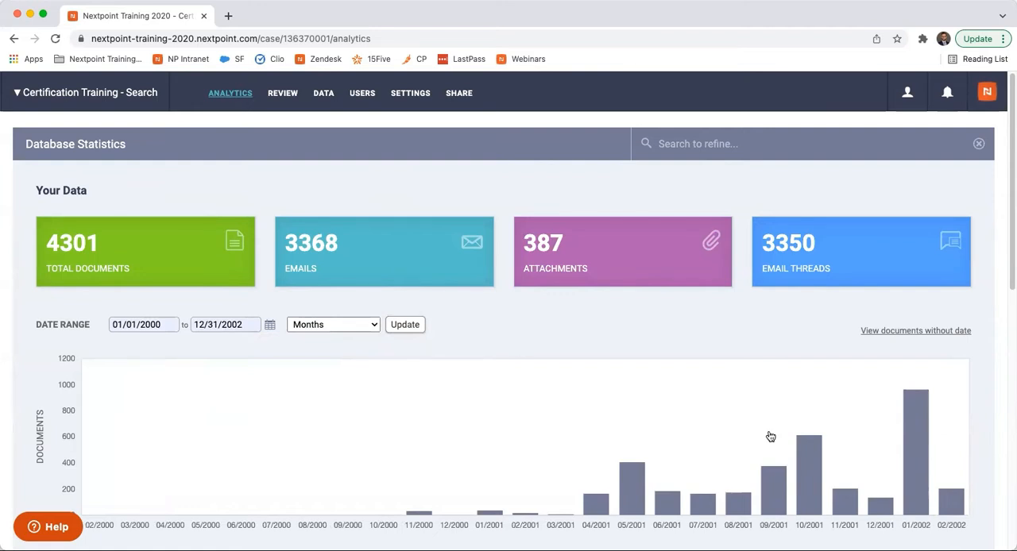
- Open the documents dated 10/2001 from the chart and sort them by document date, newest first
mouse_move(805, 489)
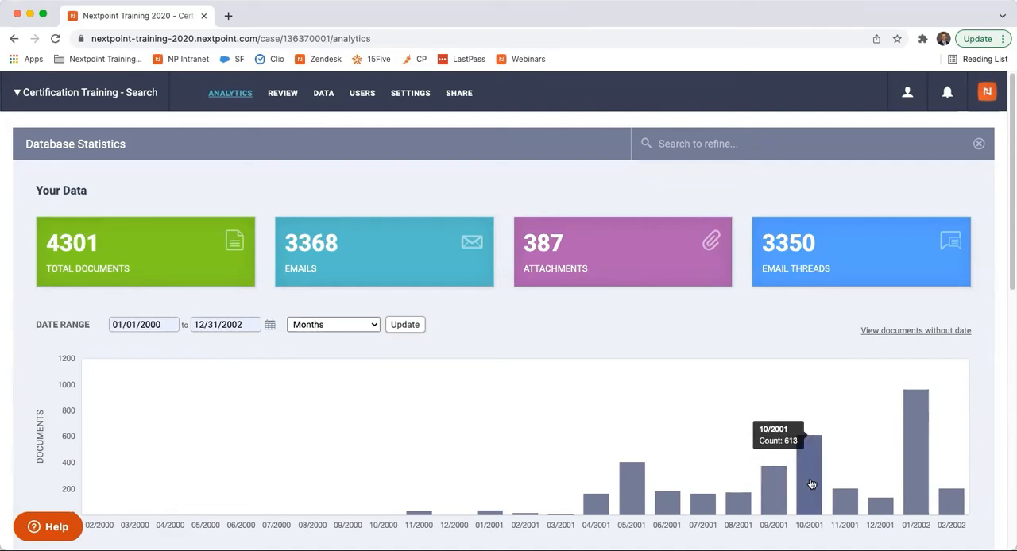
click(811, 484)
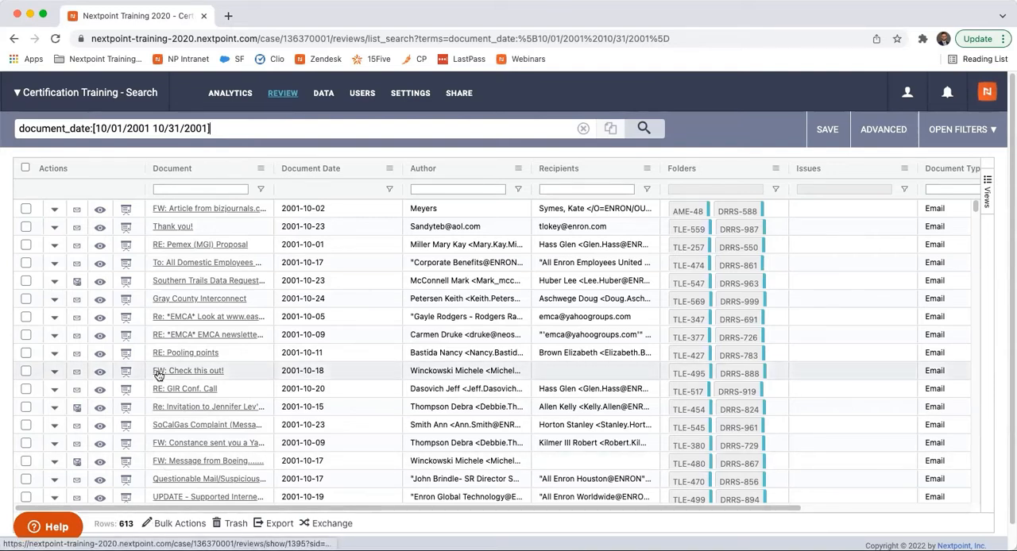
scroll(158, 375, down, 4)
scroll(158, 375, up, 4)
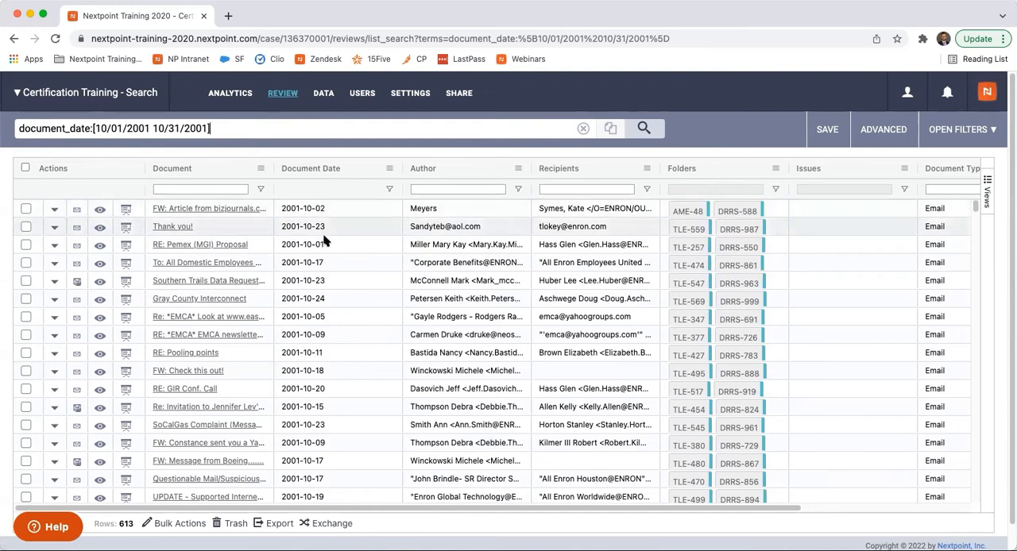
click(319, 174)
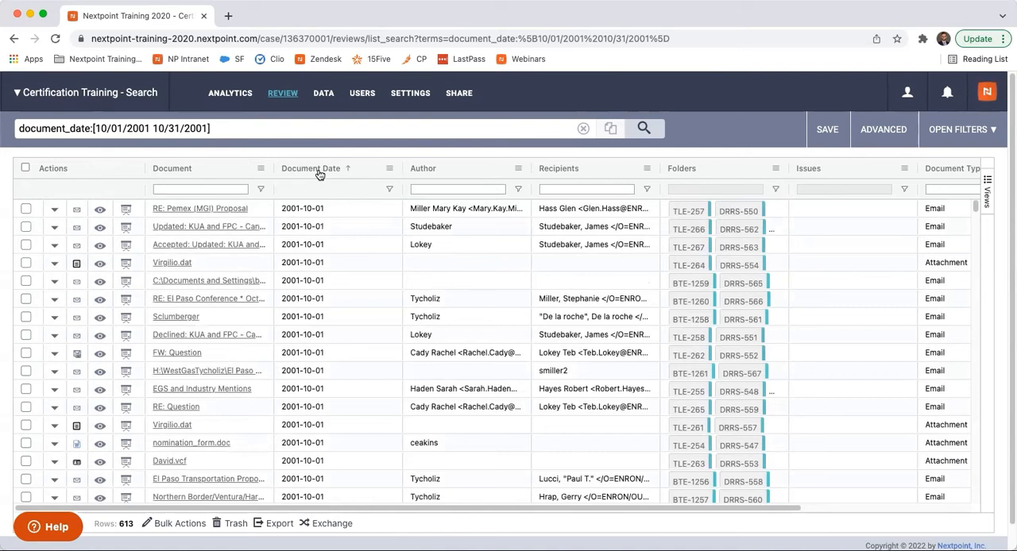
click(318, 174)
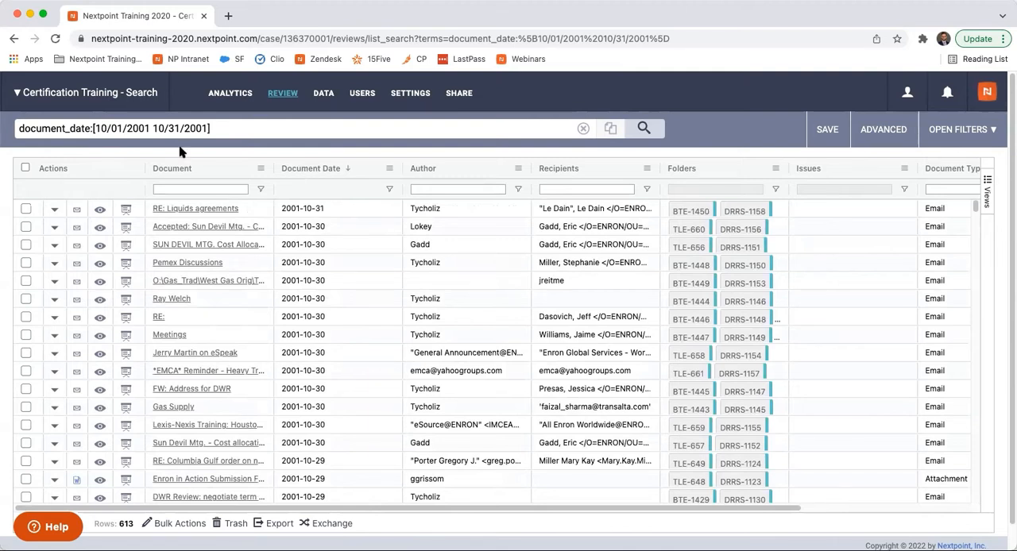
- Change the document date search range to 8/01/2001 through 12/31/2001 and run the search
click(105, 130)
key(BackSpace)
key(BackSpace)
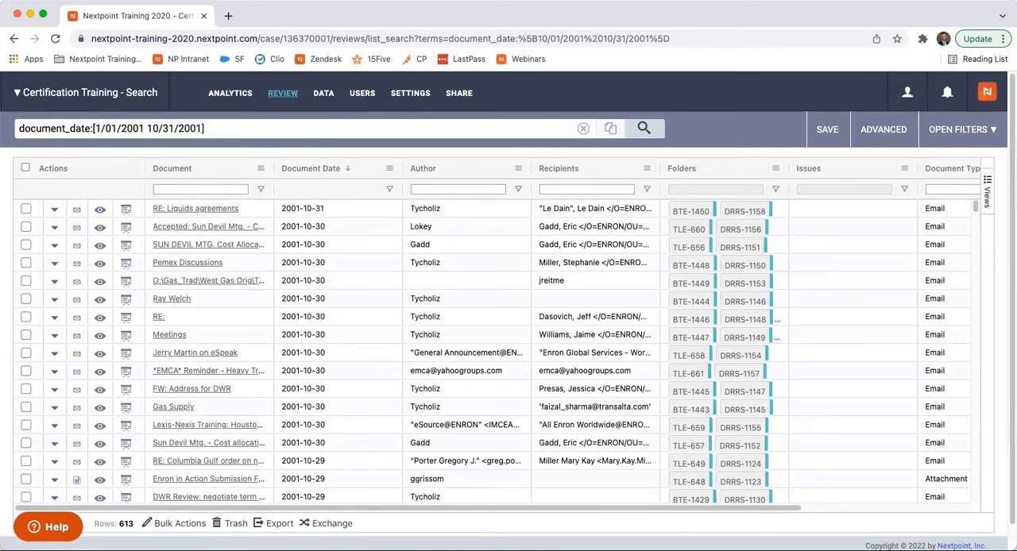
text(8)
click(159, 131)
key(BackSpace)
text(2)
key(Return)
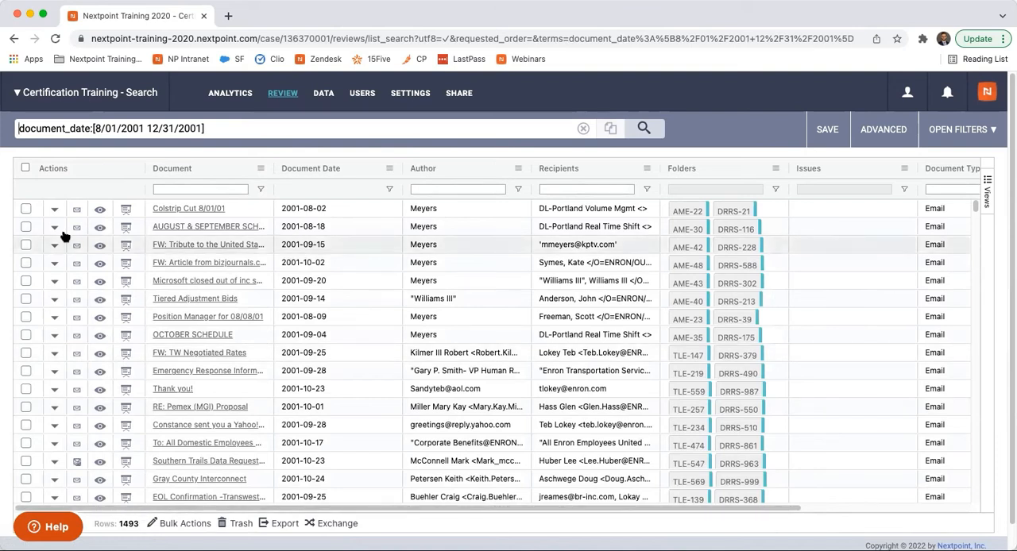
- Select all matching documents and set up a bulk update adding them to a new folder named Document Date Range Scope
click(25, 168)
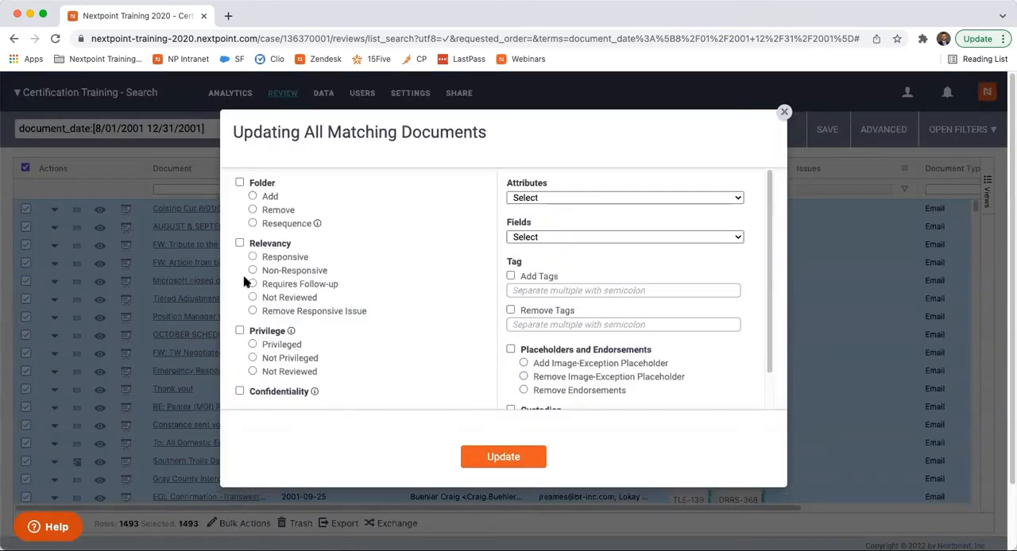
click(253, 197)
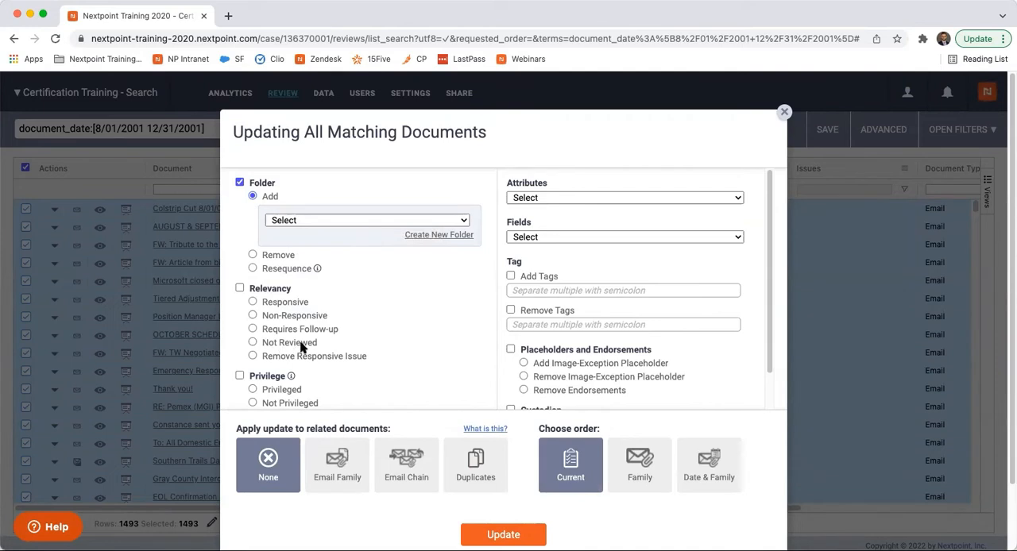
click(444, 236)
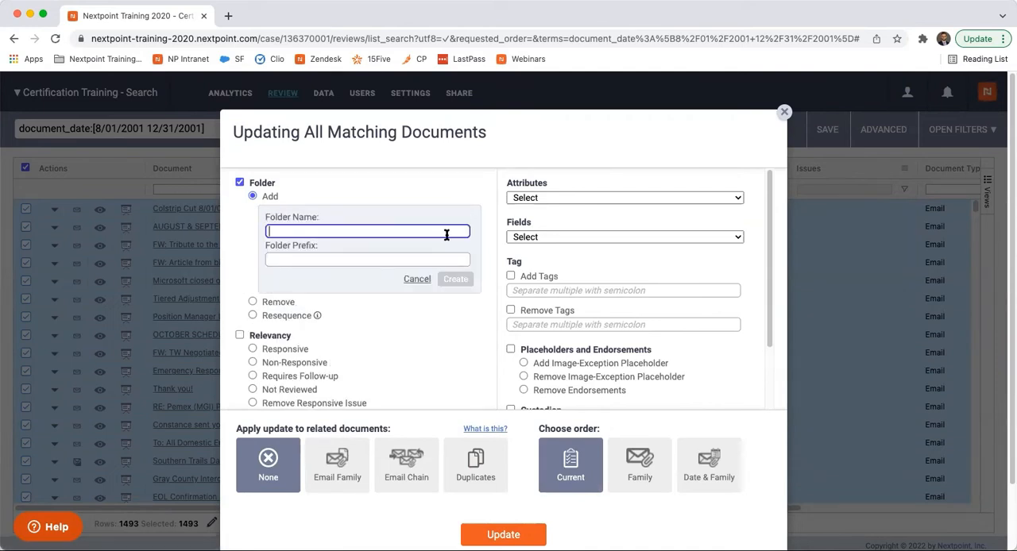
click(416, 232)
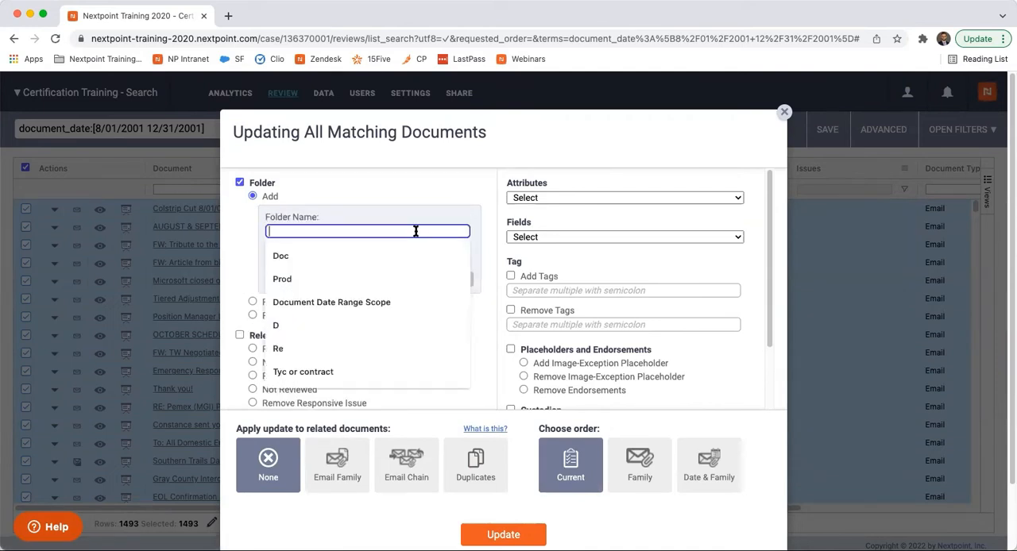
text(Document Date Range Scope)
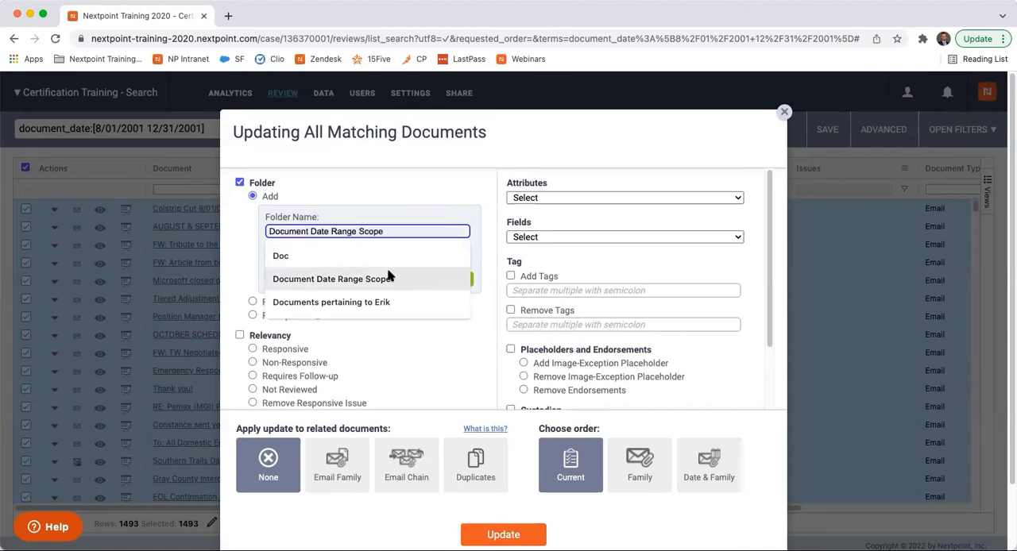
click(389, 278)
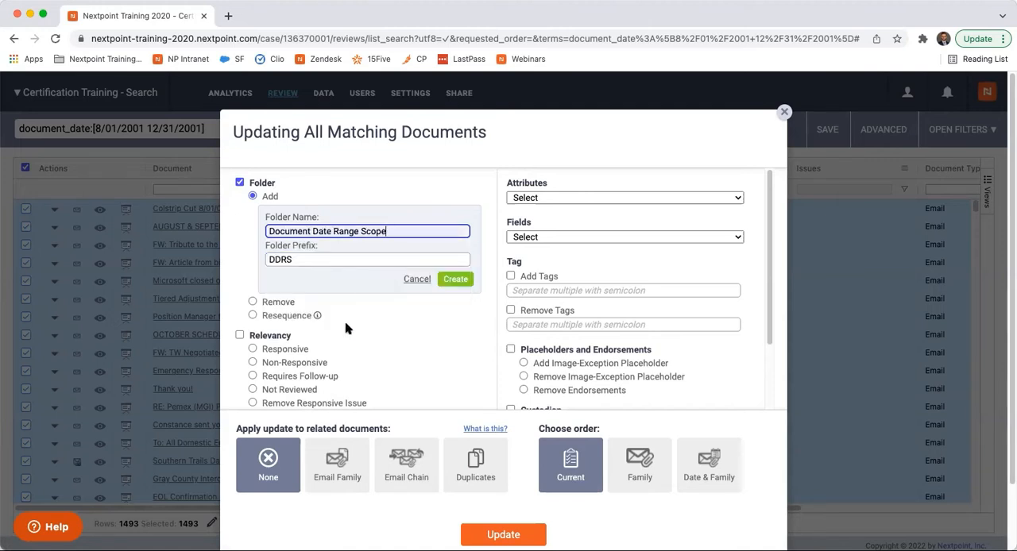
- Apply the bulk update to related documents by Email Family and choose the Date & Family order
click(329, 482)
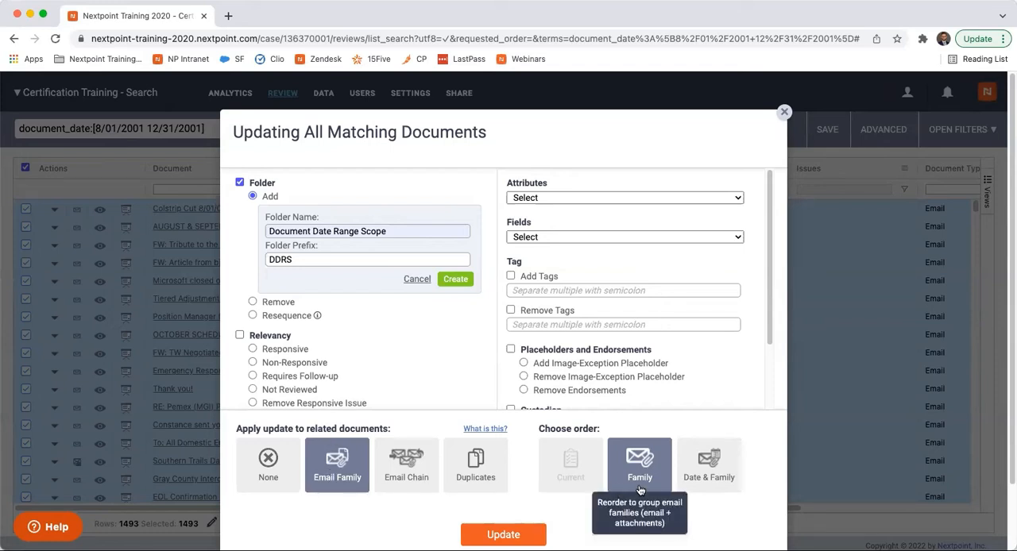
click(697, 478)
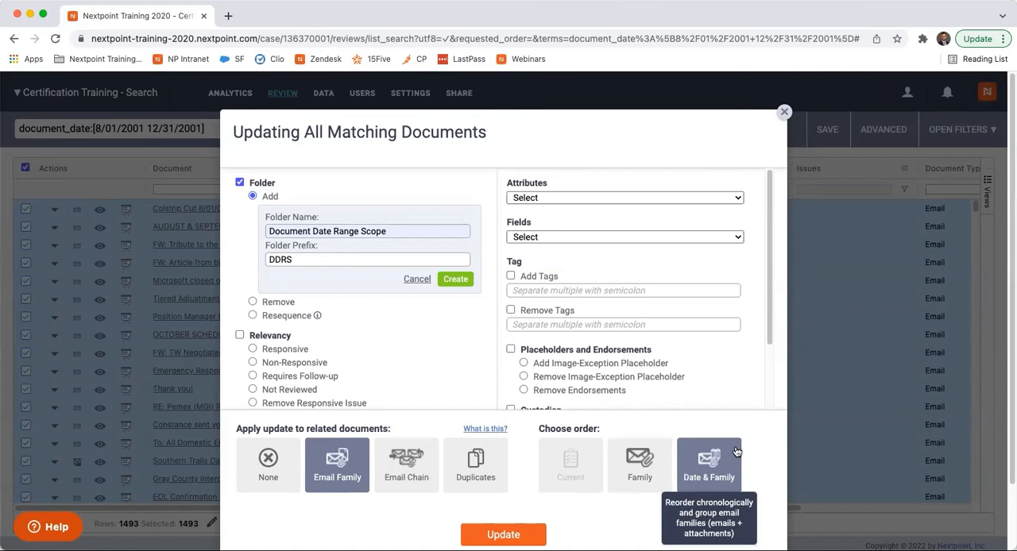
scroll(736, 452, down, 2)
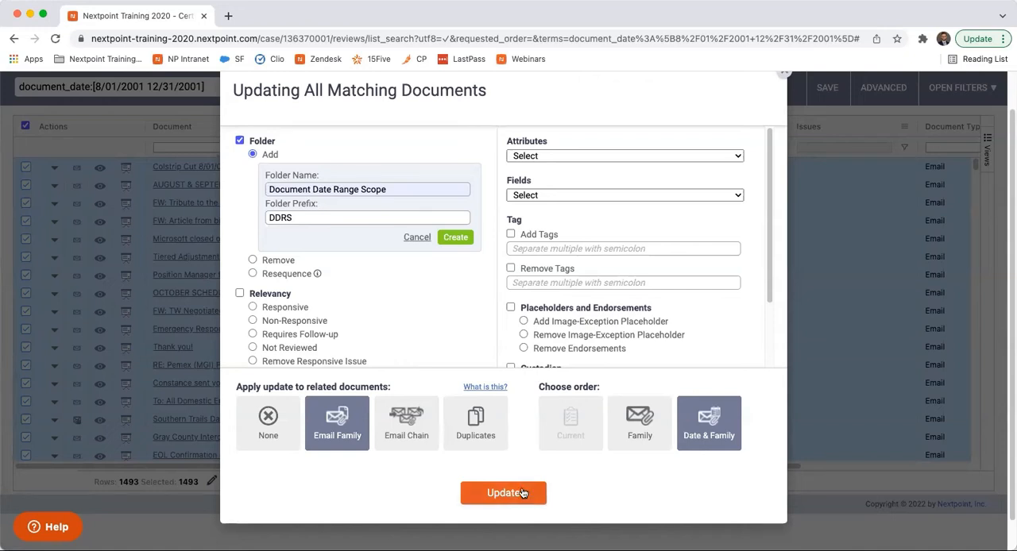
scroll(522, 493, up, 2)
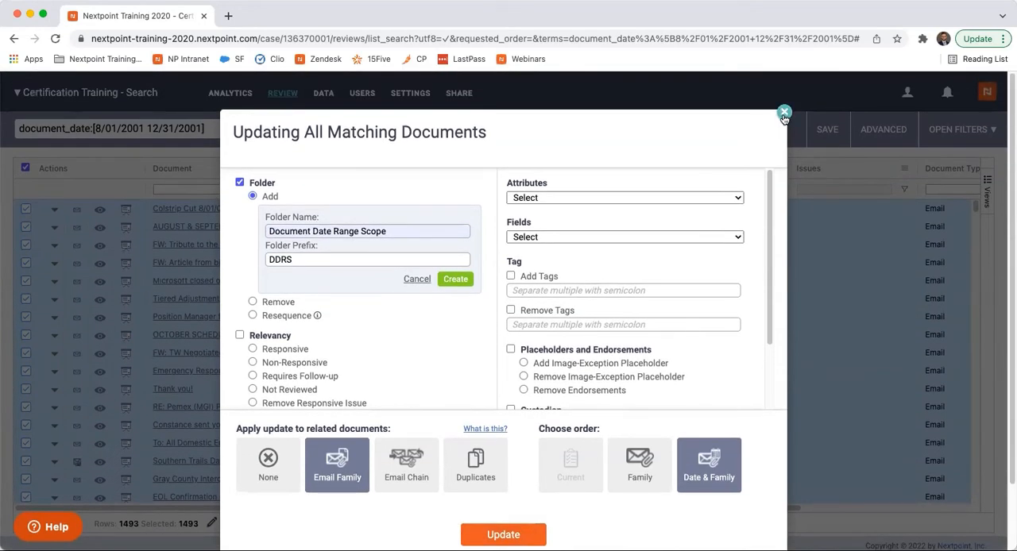
- Close the bulk update without applying it and open the doc files from the File Extension metric in the database analytics
click(784, 113)
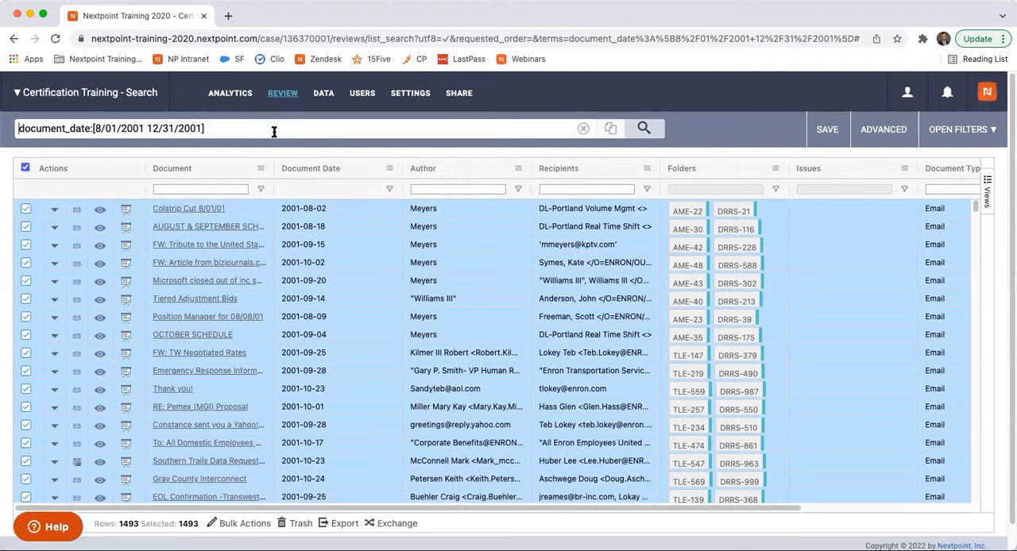
click(229, 103)
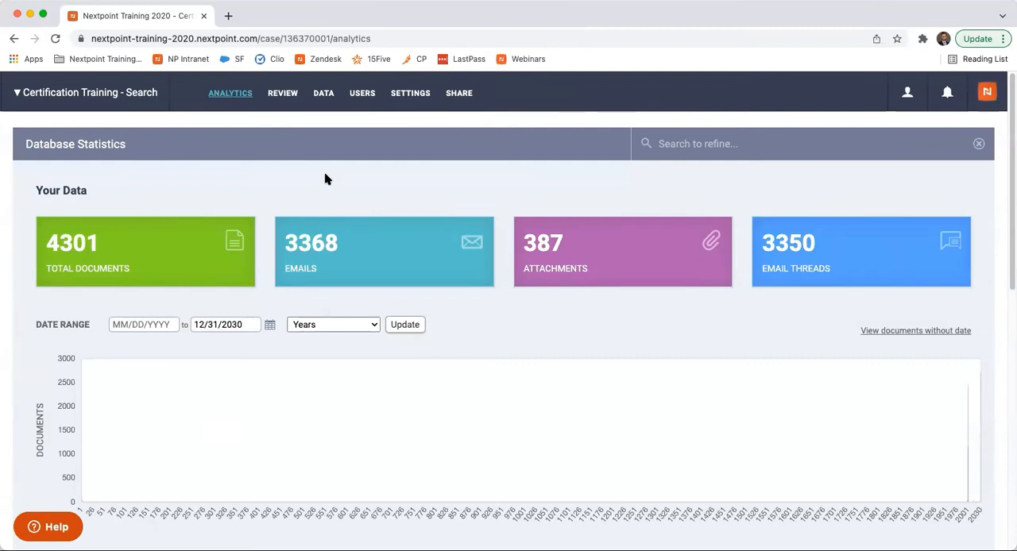
scroll(375, 252, down, 5)
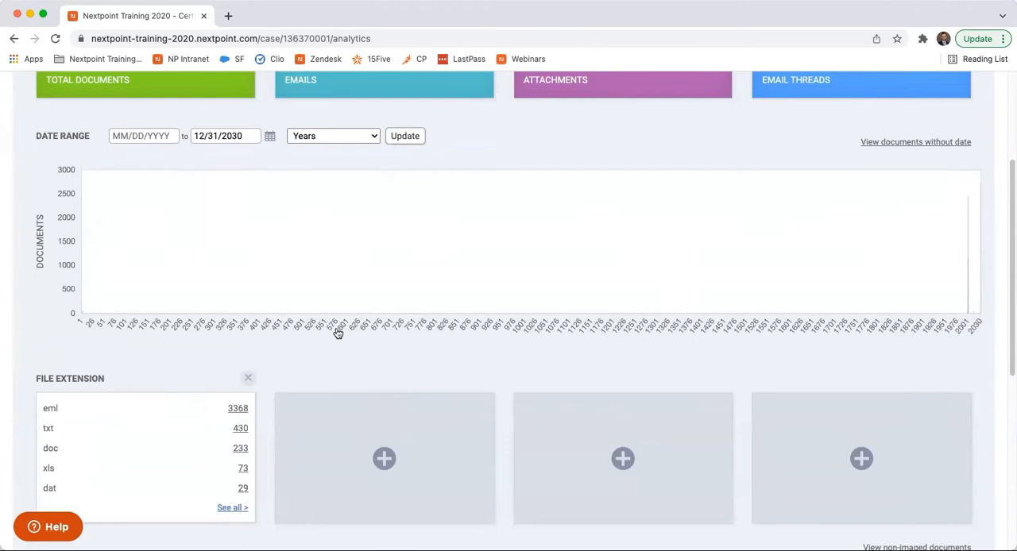
scroll(362, 339, down, 3)
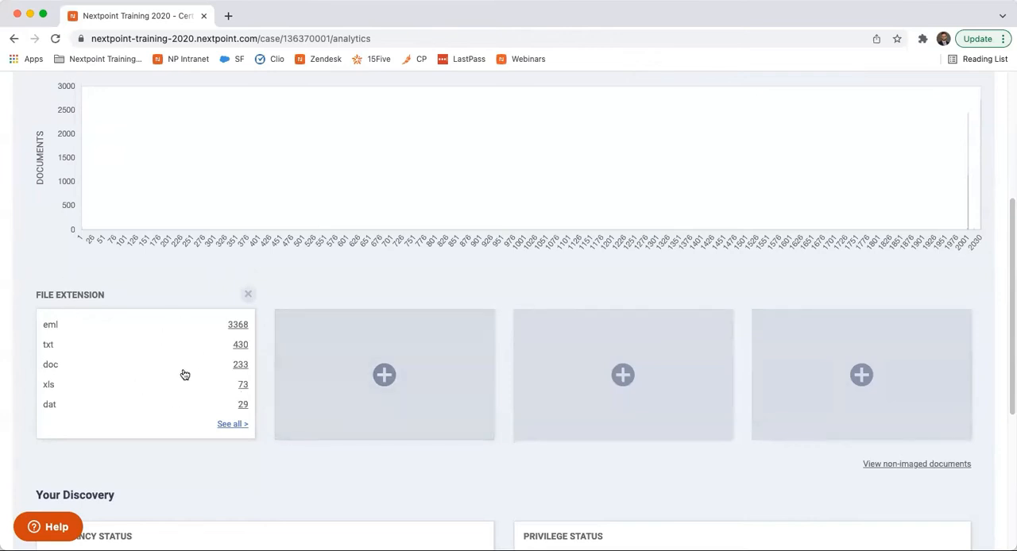
click(241, 365)
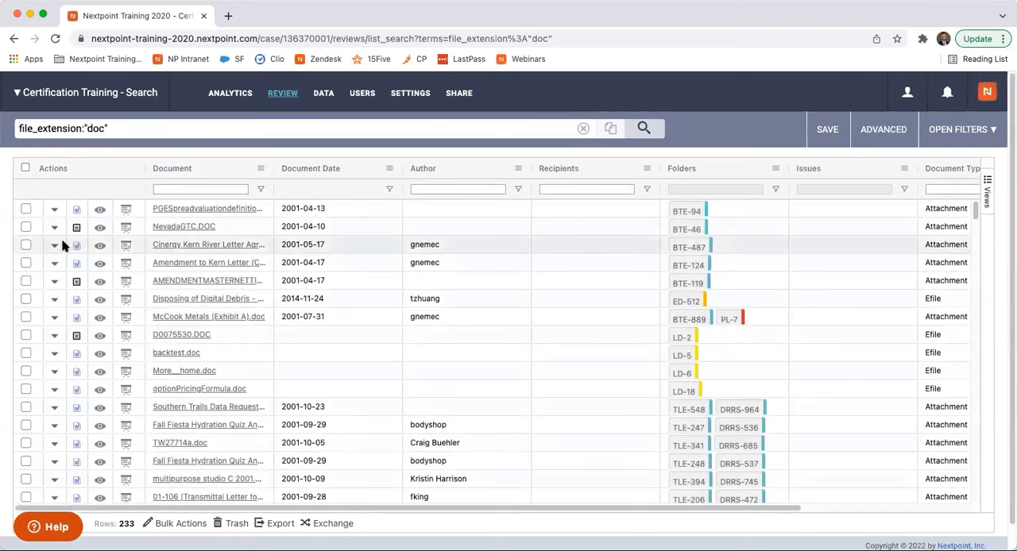
scroll(67, 337, down, 2)
scroll(68, 337, down, 5)
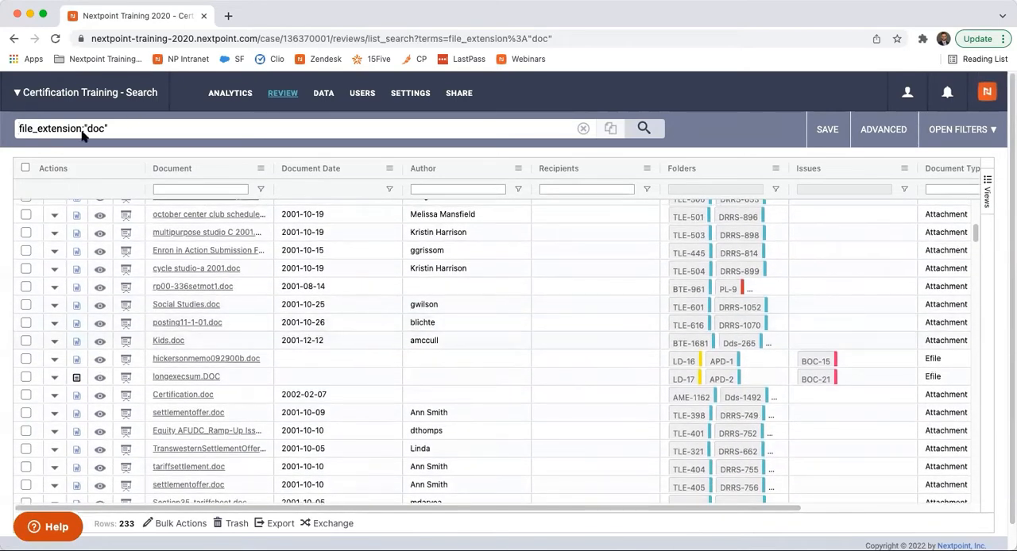
- Return to the database analytics and add a Domain metric beside the File Extension one
click(227, 94)
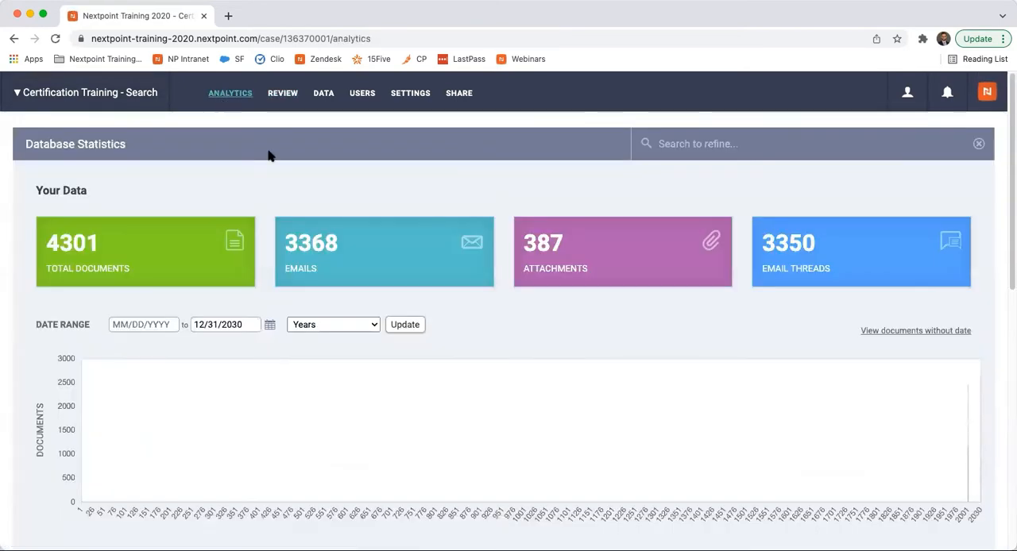
scroll(288, 222, down, 1)
scroll(289, 223, down, 3)
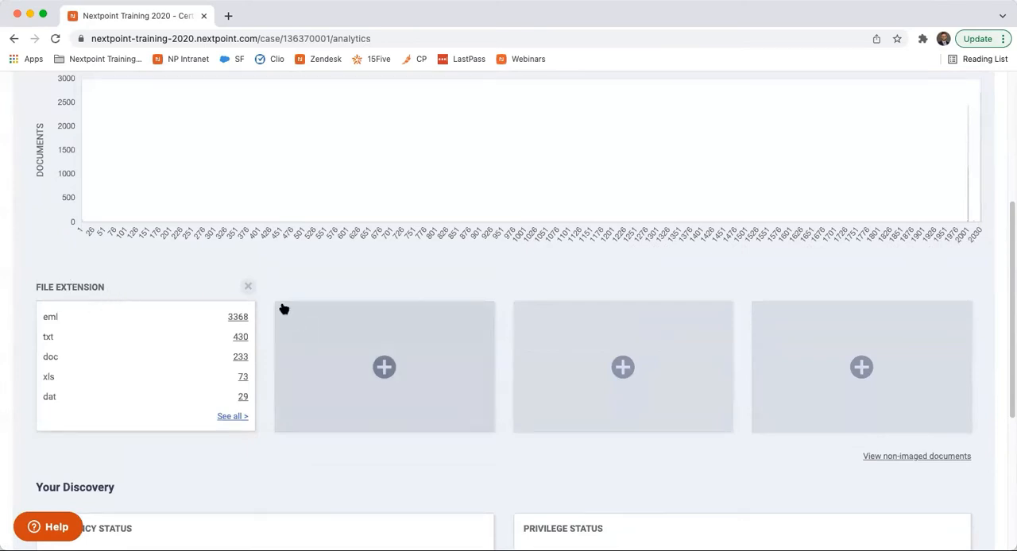
click(384, 367)
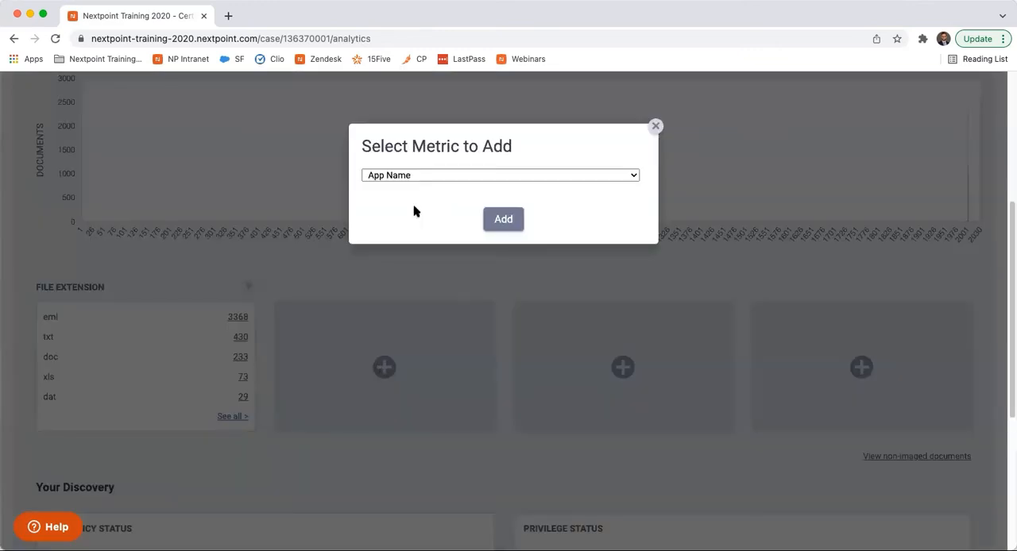
click(428, 177)
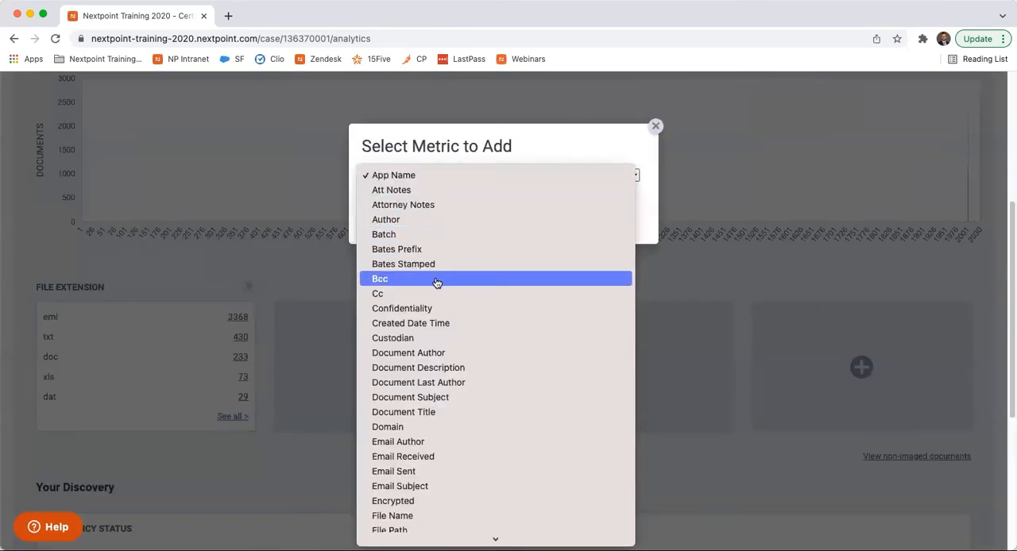
click(447, 355)
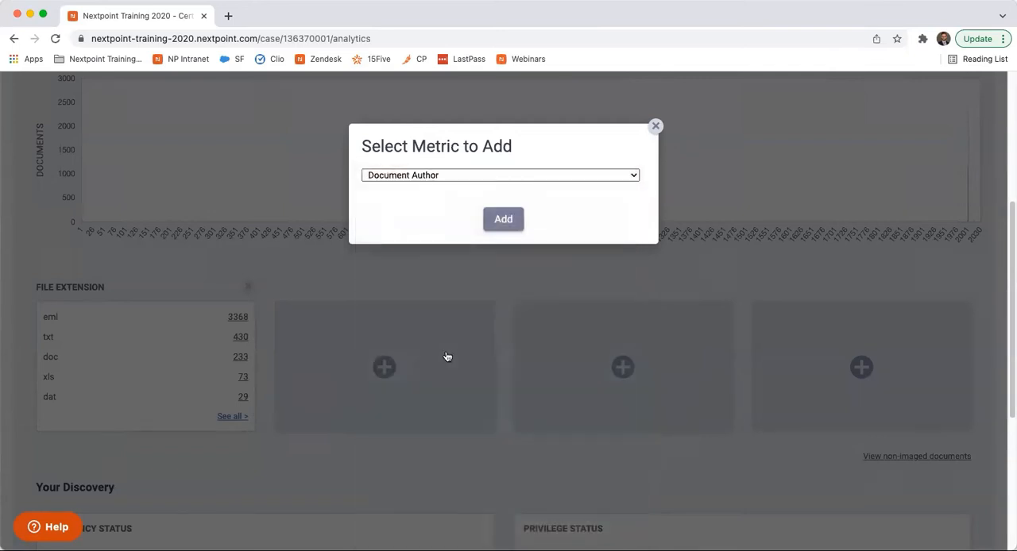
click(450, 181)
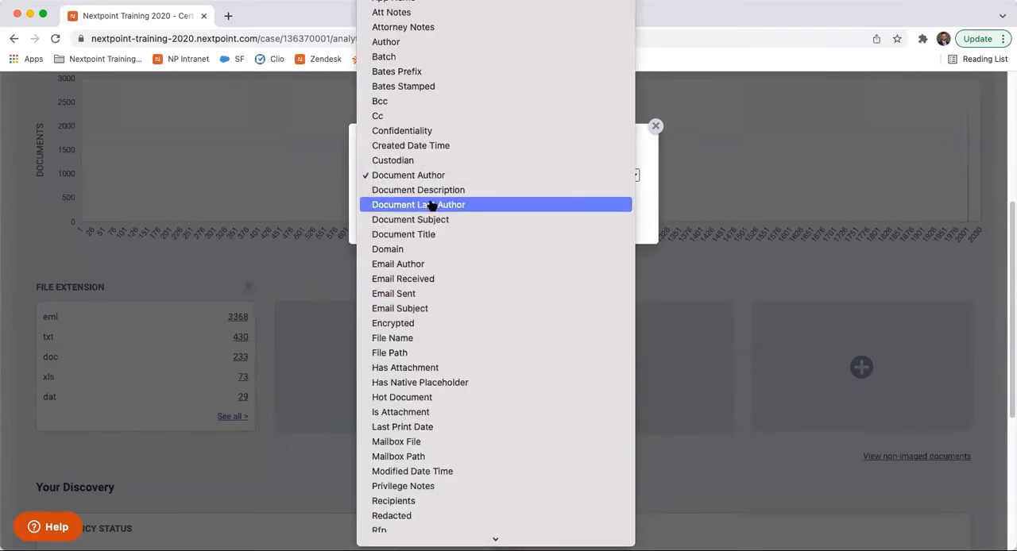
click(414, 249)
click(501, 219)
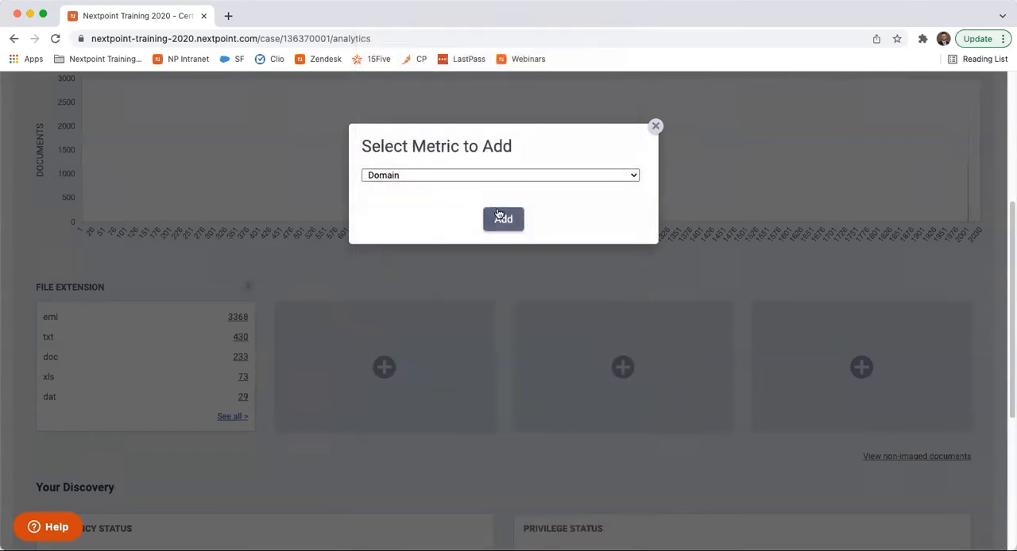
- Open the houston.rr.com documents from the Domain metric and start a bulk update on all of them
scroll(488, 343, down, 4)
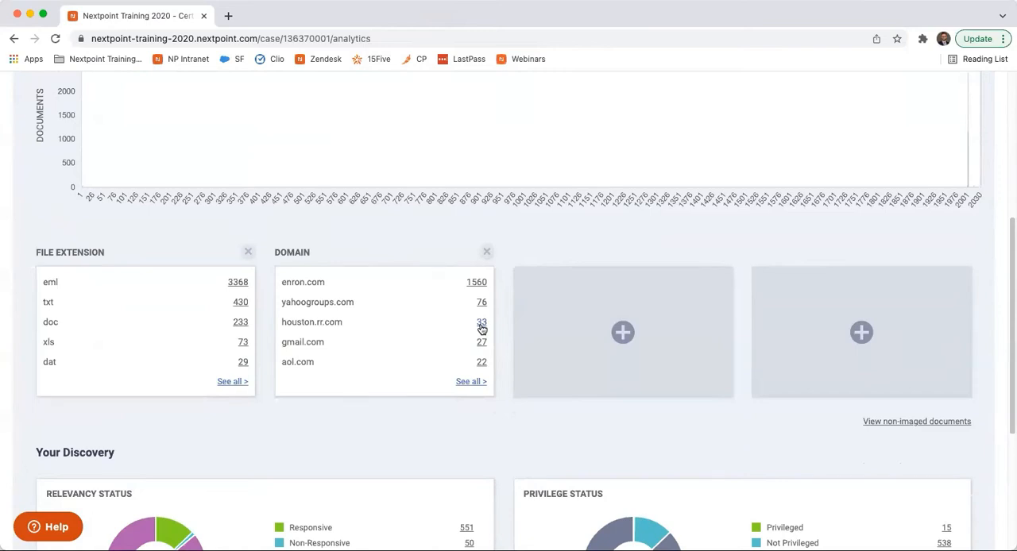
click(482, 324)
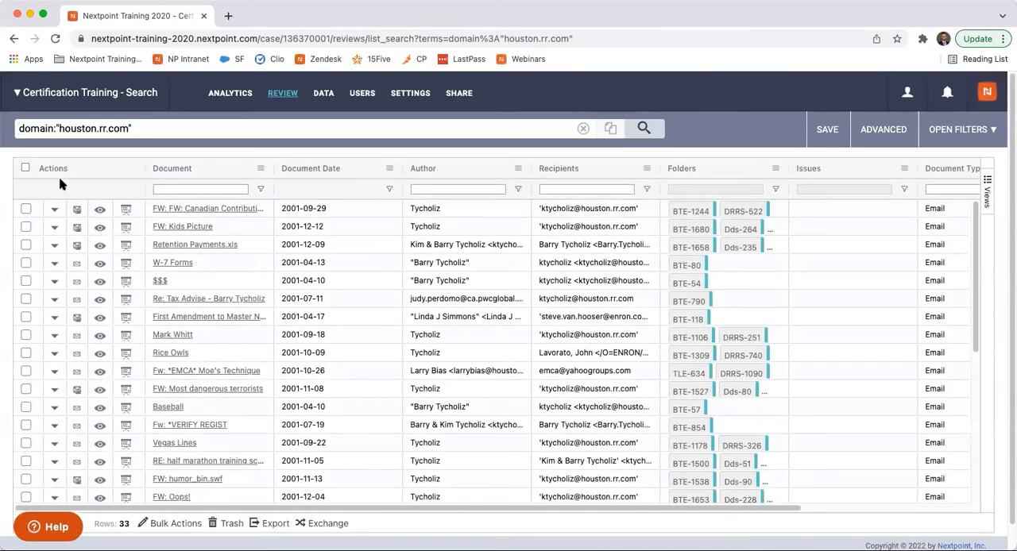
click(25, 169)
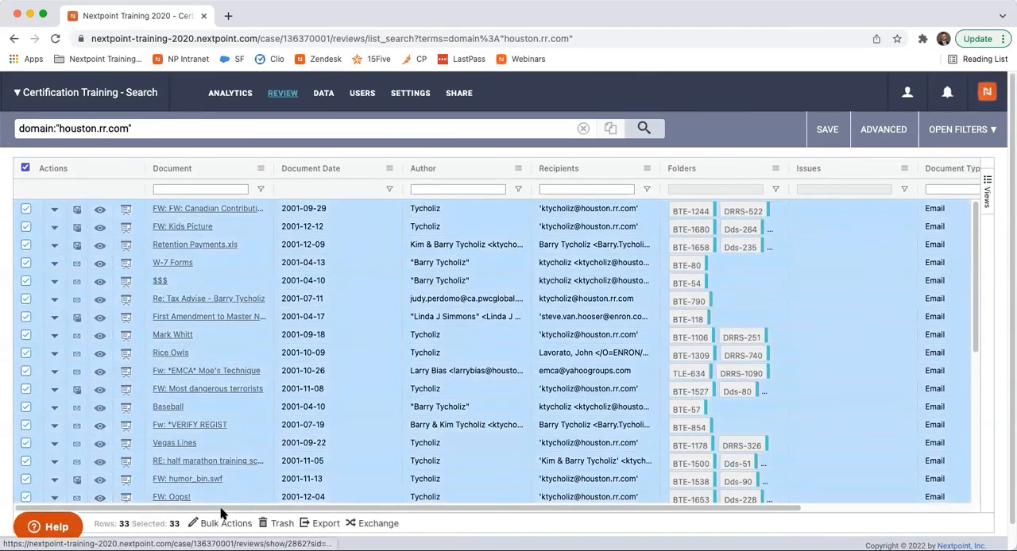
click(192, 389)
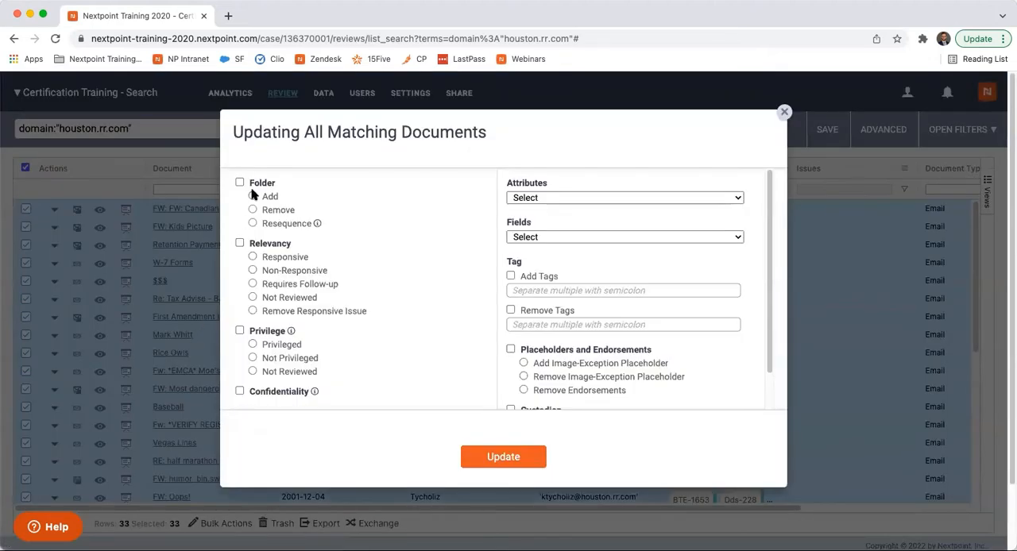
- Set the bulk update to add the documents to a new folder named Review for Att Client Priv
click(253, 196)
click(433, 235)
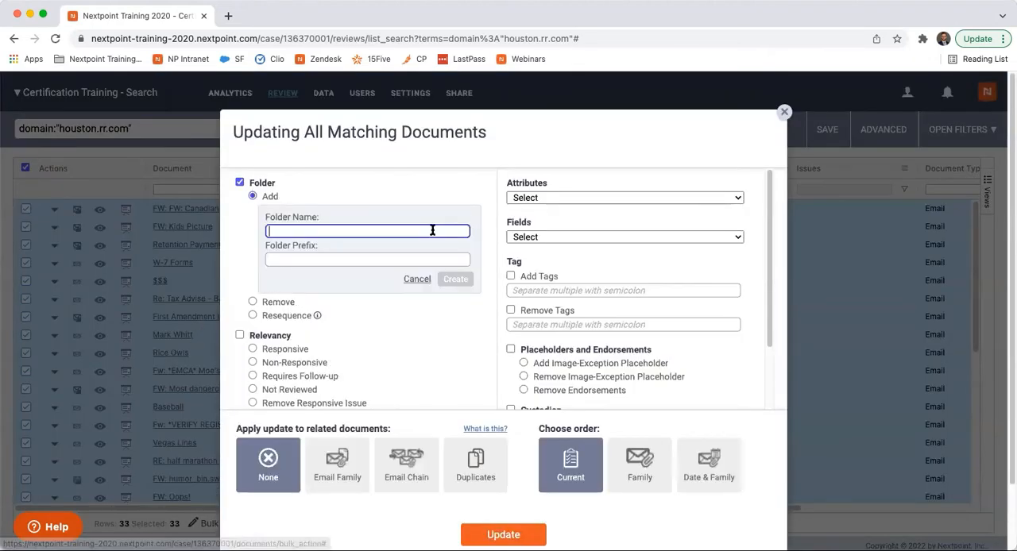
text(Re)
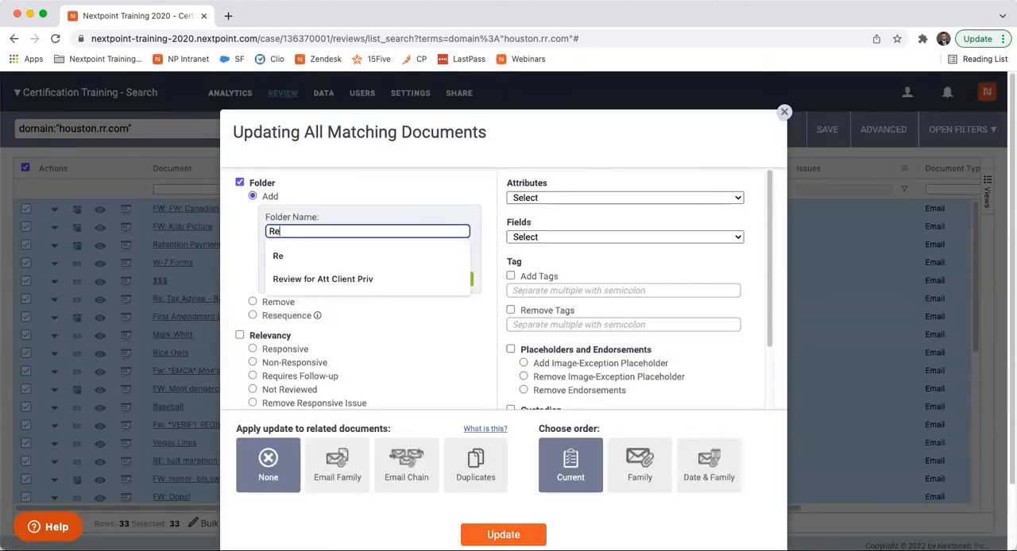
click(396, 283)
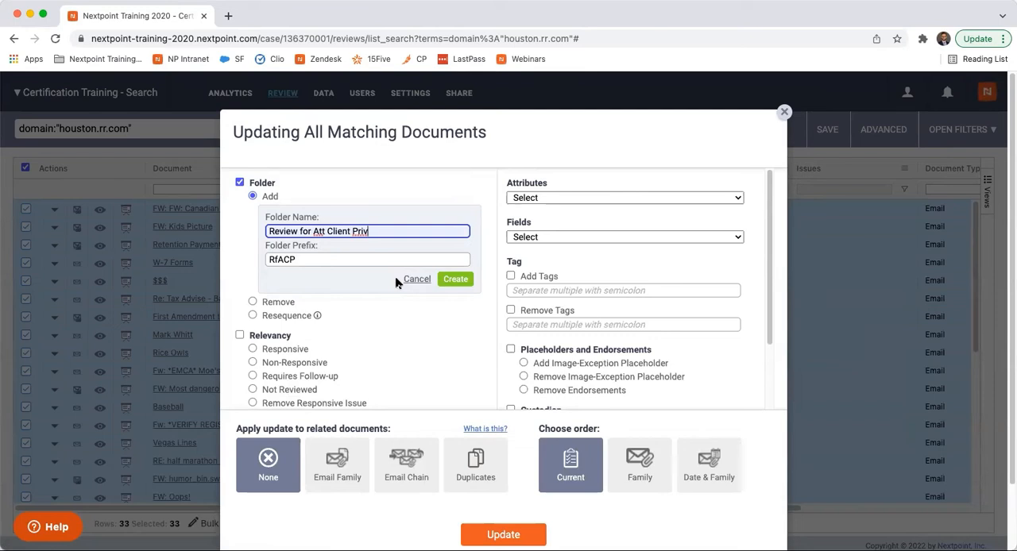
- Extend the bulk update to Email Family and Email Chain, review the remaining options and close it without applying
click(339, 468)
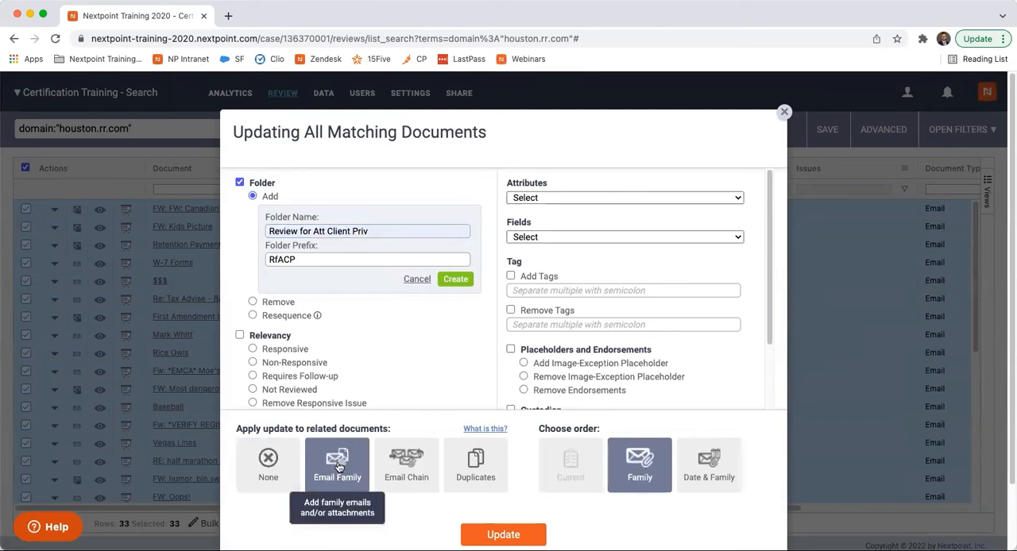
click(399, 478)
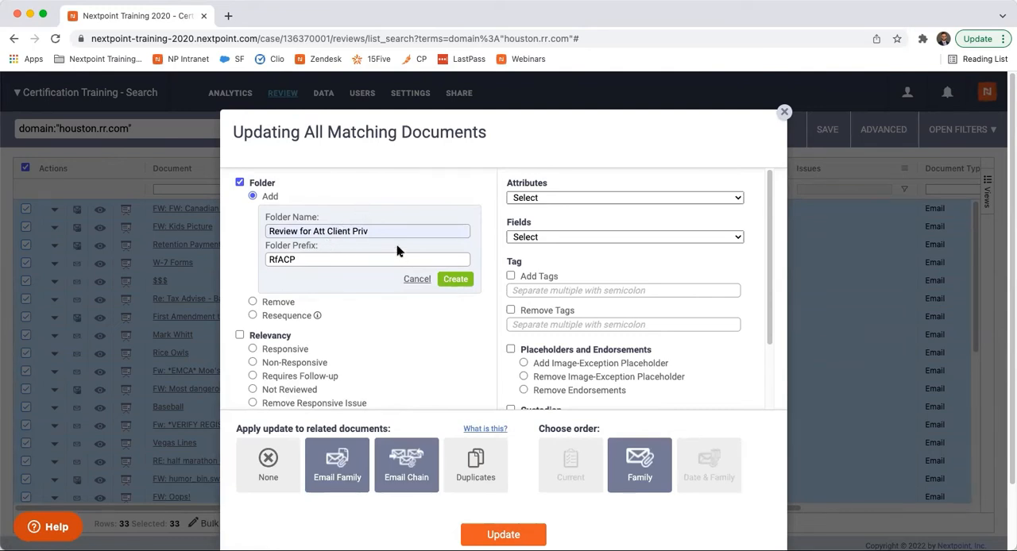
scroll(452, 278, down, 2)
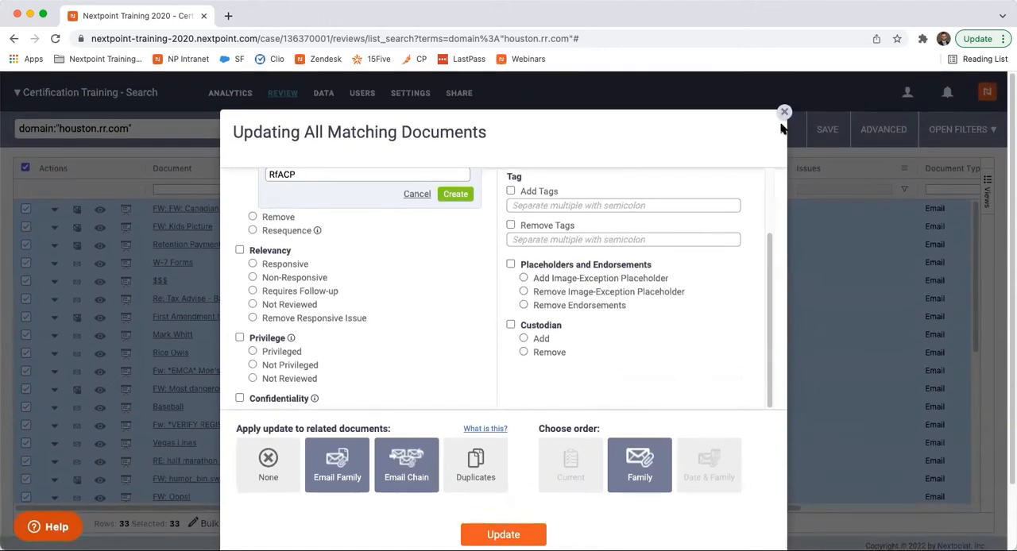
click(784, 112)
- Return to the database analytics and look through the complete list of email domains, then close it
click(245, 97)
scroll(436, 345, down, 1)
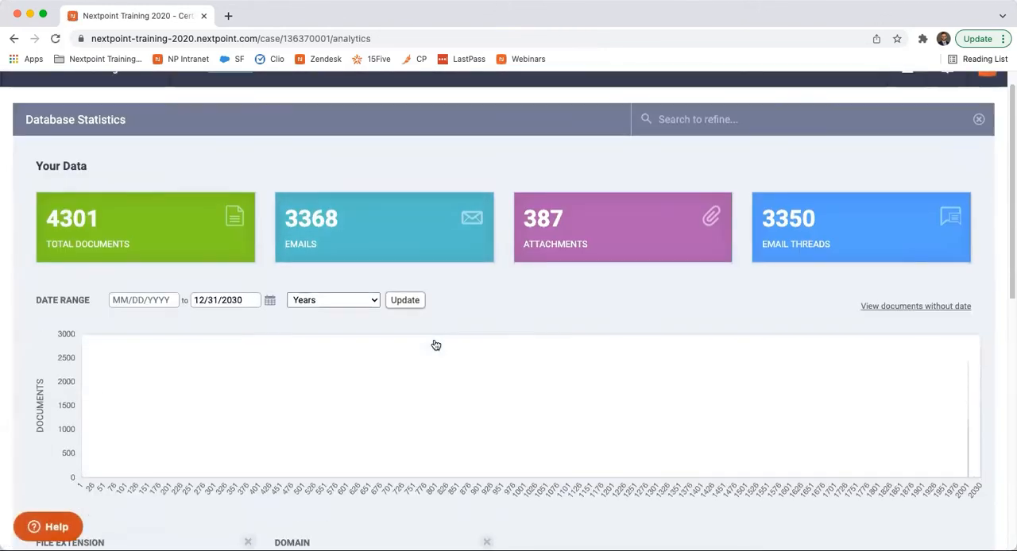
scroll(436, 345, down, 5)
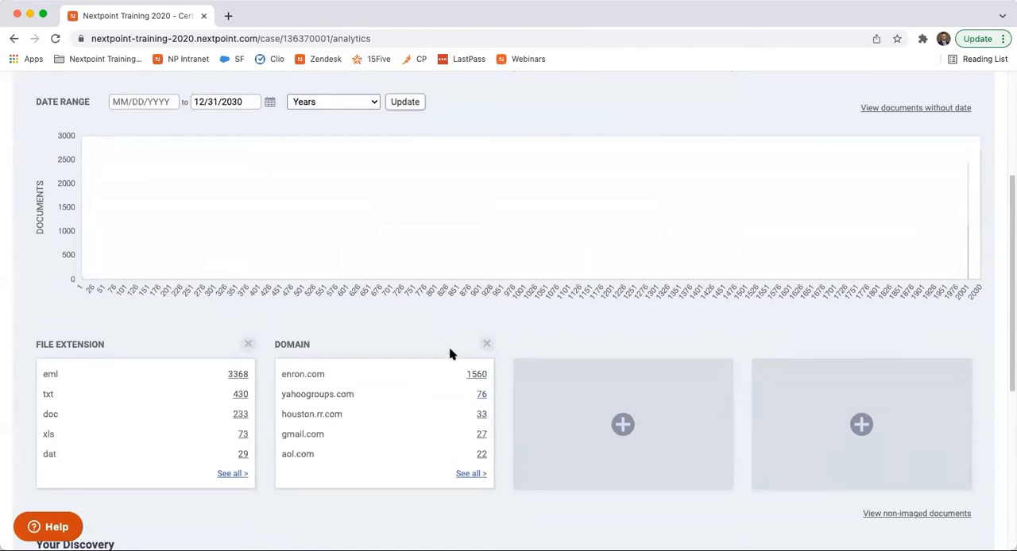
click(465, 474)
scroll(459, 320, down, 15)
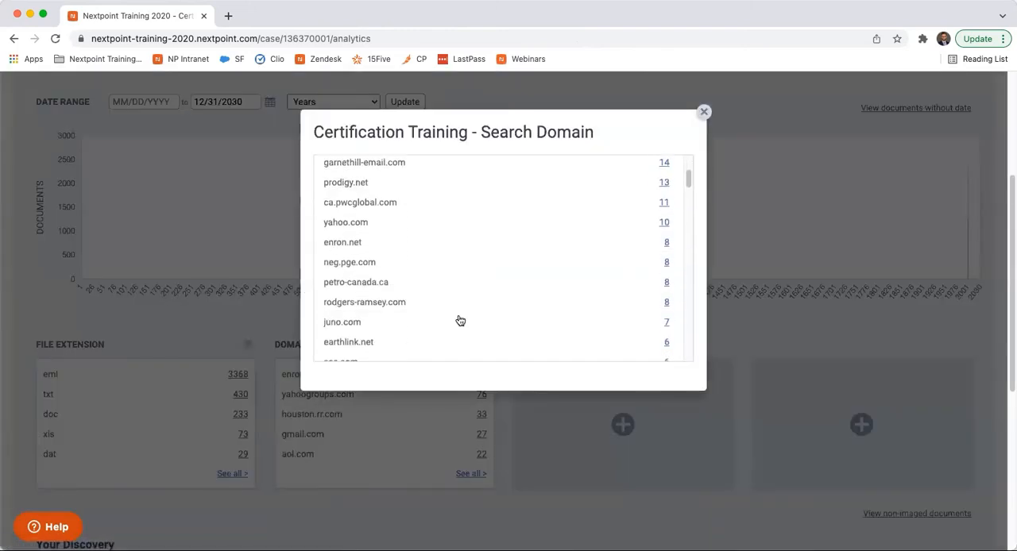
scroll(459, 320, down, 5)
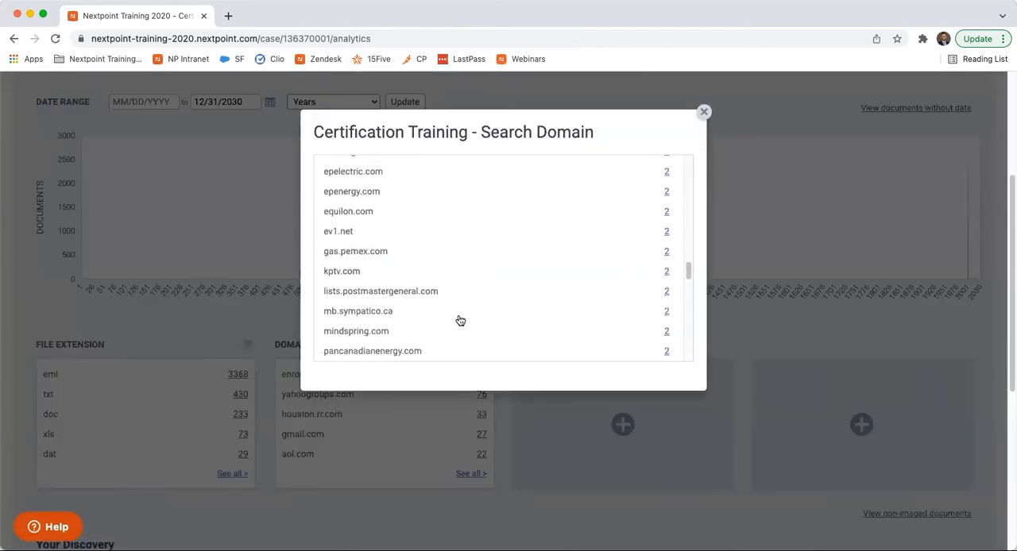
scroll(459, 320, up, 4)
scroll(459, 320, up, 3)
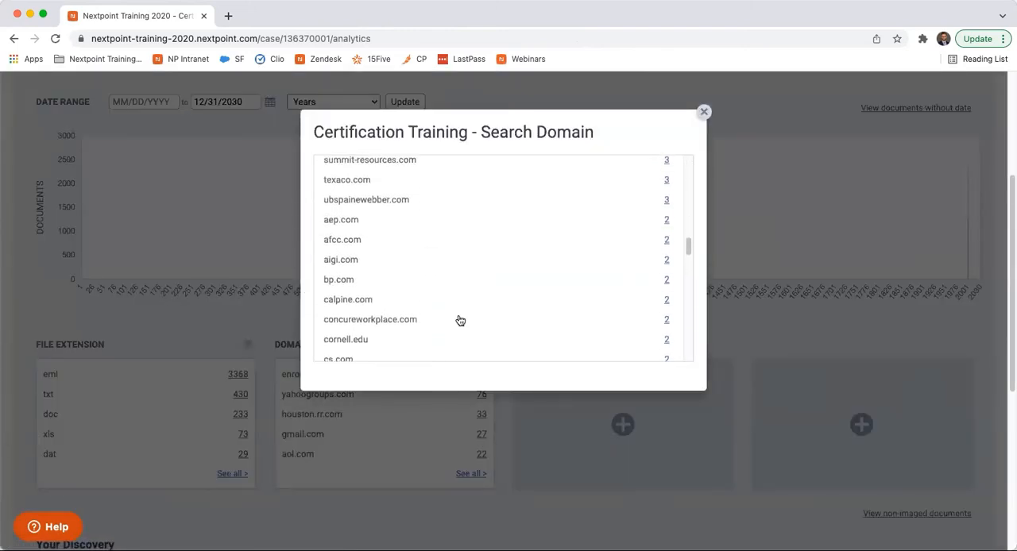
scroll(512, 307, up, 1)
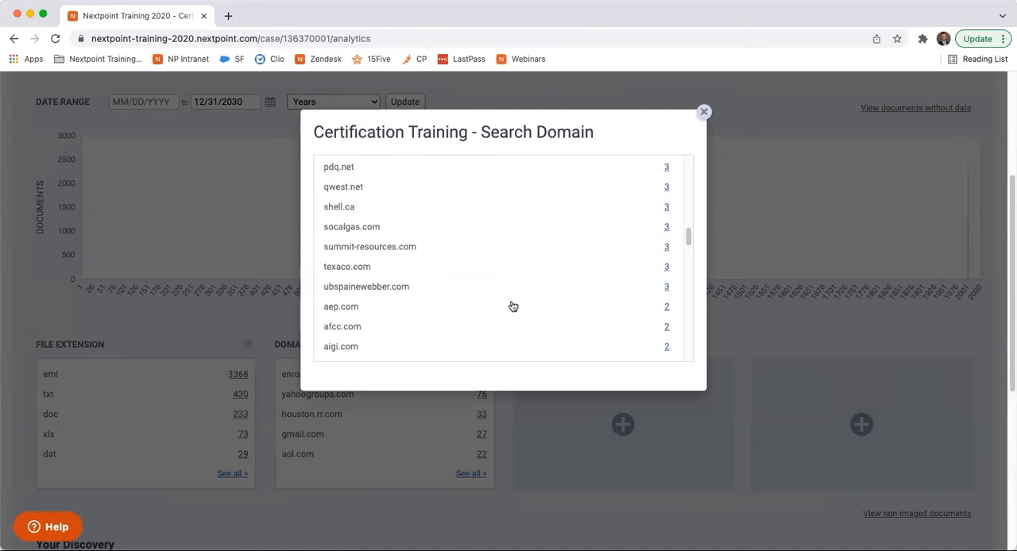
click(701, 116)
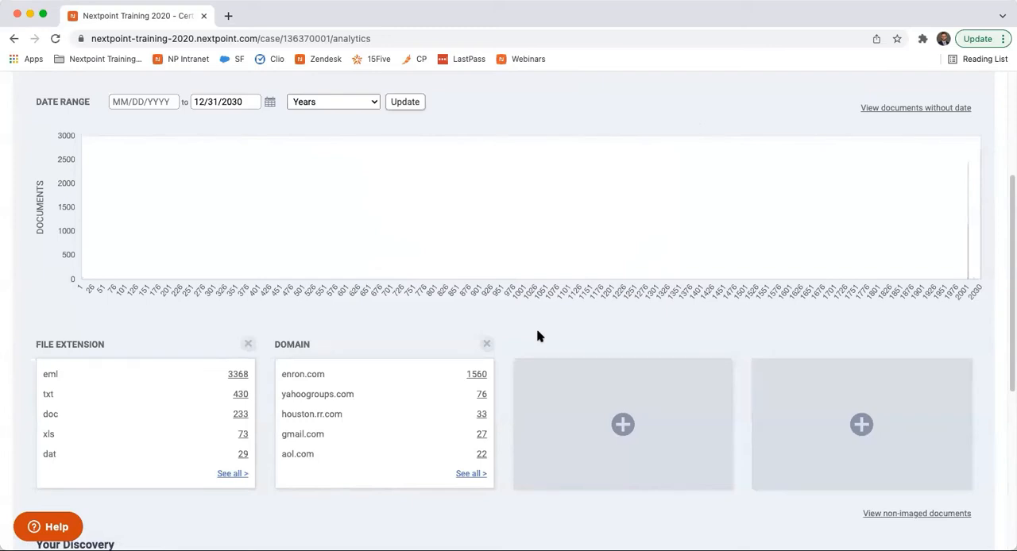
- Add a Document Author metric in the empty slot beside the Domain metric
click(625, 427)
click(573, 180)
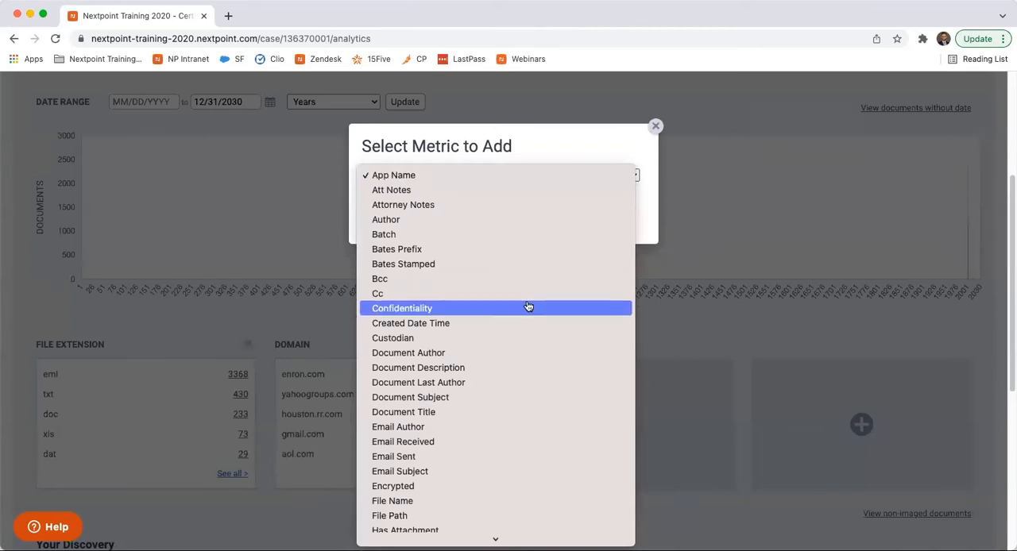
click(480, 355)
click(500, 231)
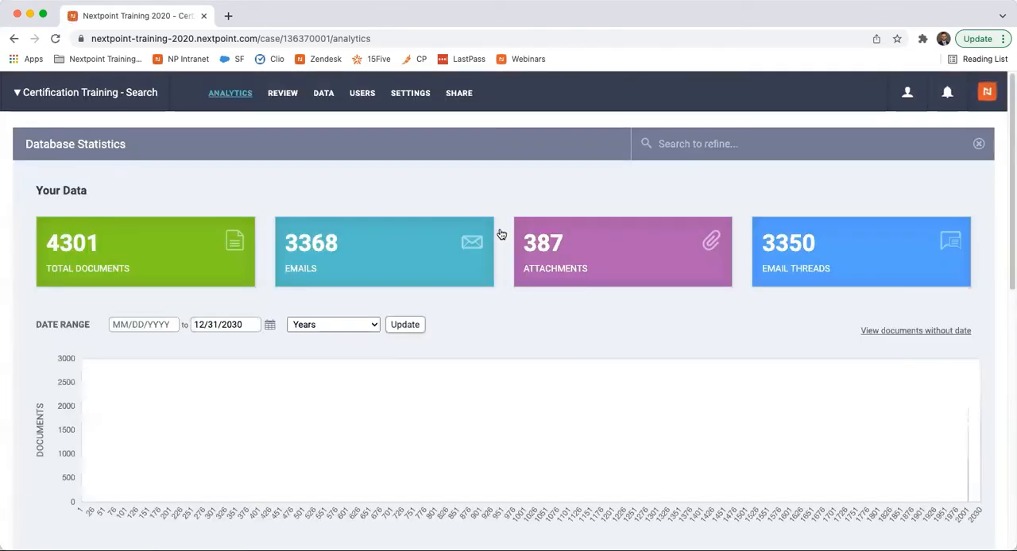
- Open the documents of the most frequent author in the Document Author metric and select all of them
scroll(541, 335, down, 2)
scroll(541, 334, down, 4)
scroll(541, 336, up, 2)
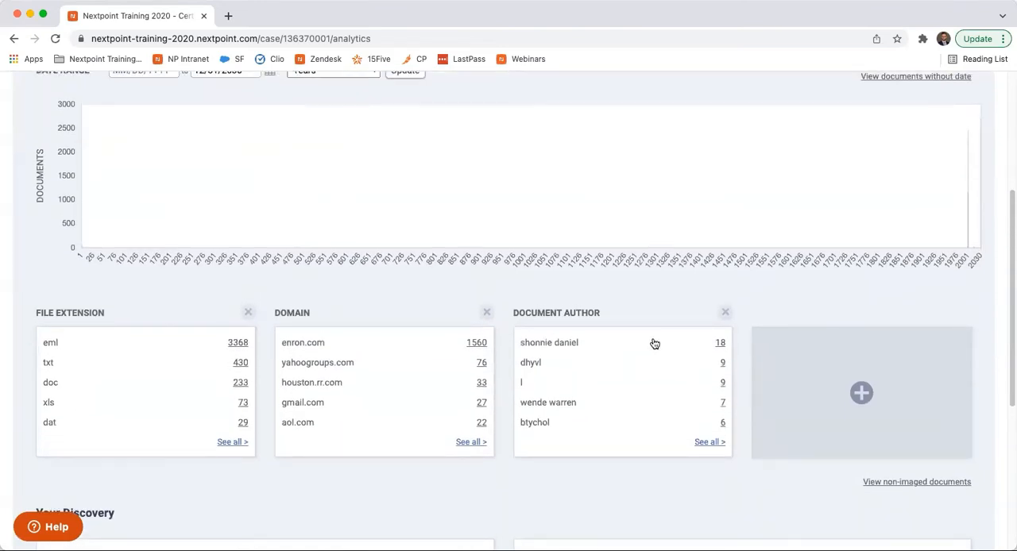
click(719, 347)
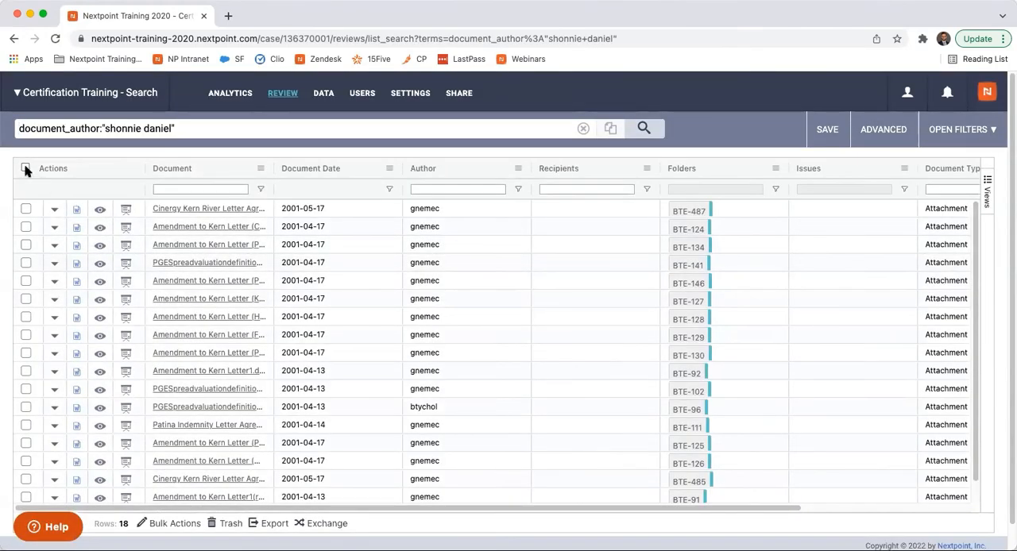
click(26, 168)
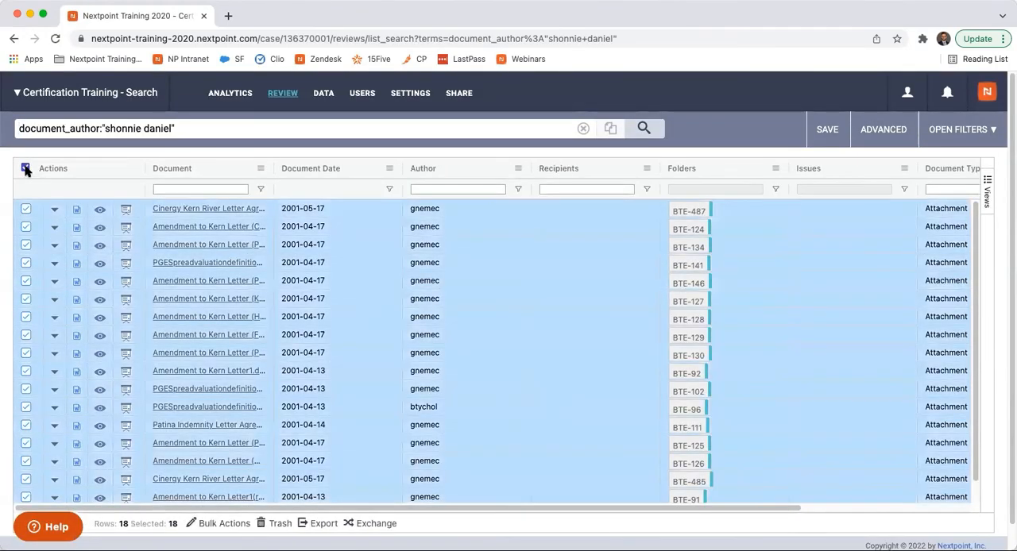
- Start a bulk update that adds the selected documents to a folder and close it without applying
click(223, 524)
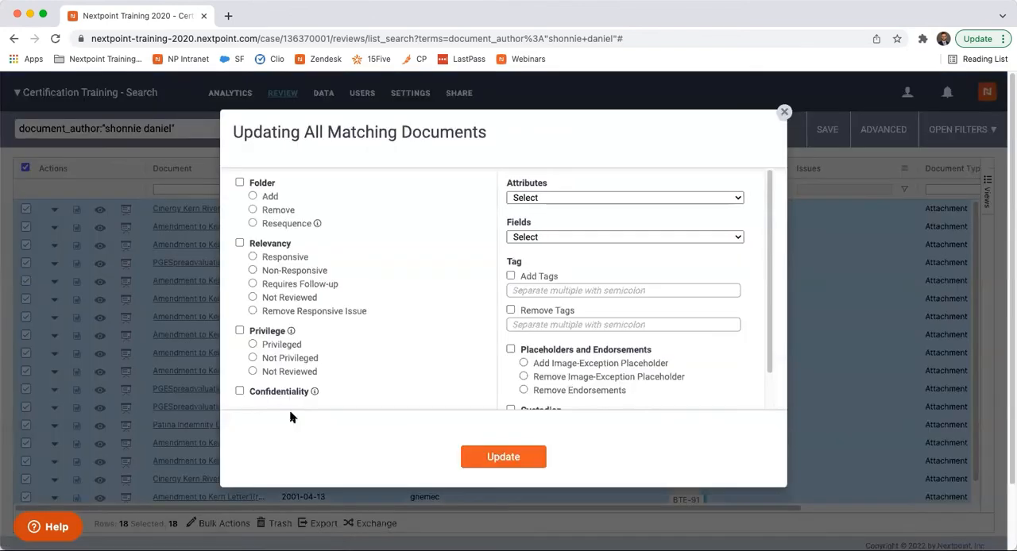
click(253, 197)
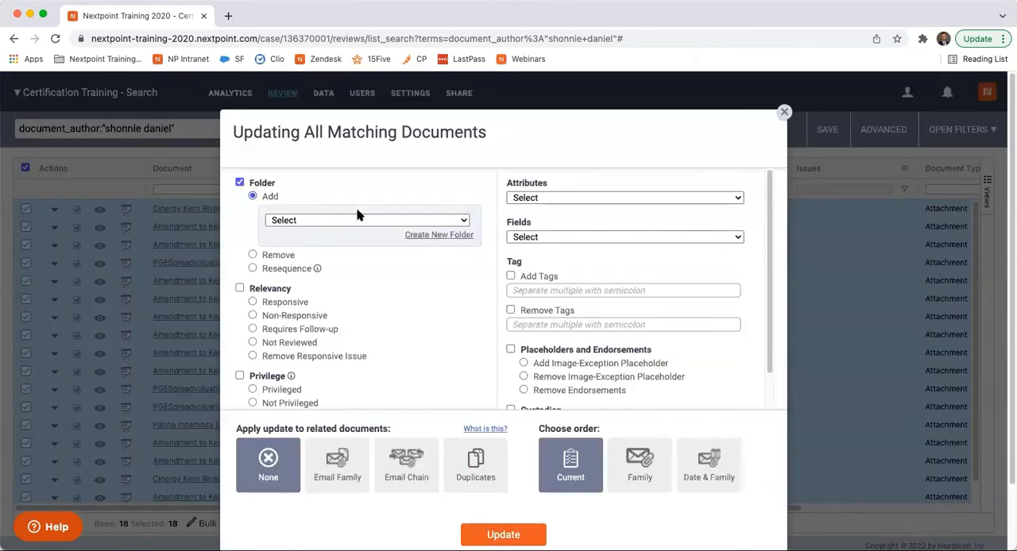
click(784, 114)
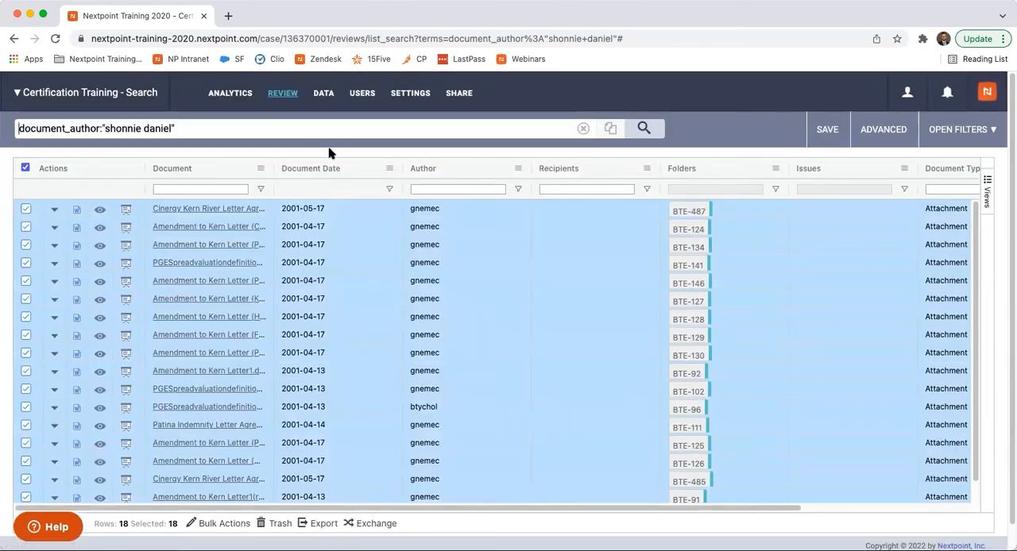
- Return to the database analytics and look through the complete list of document authors, closing the list when done
click(283, 95)
click(235, 96)
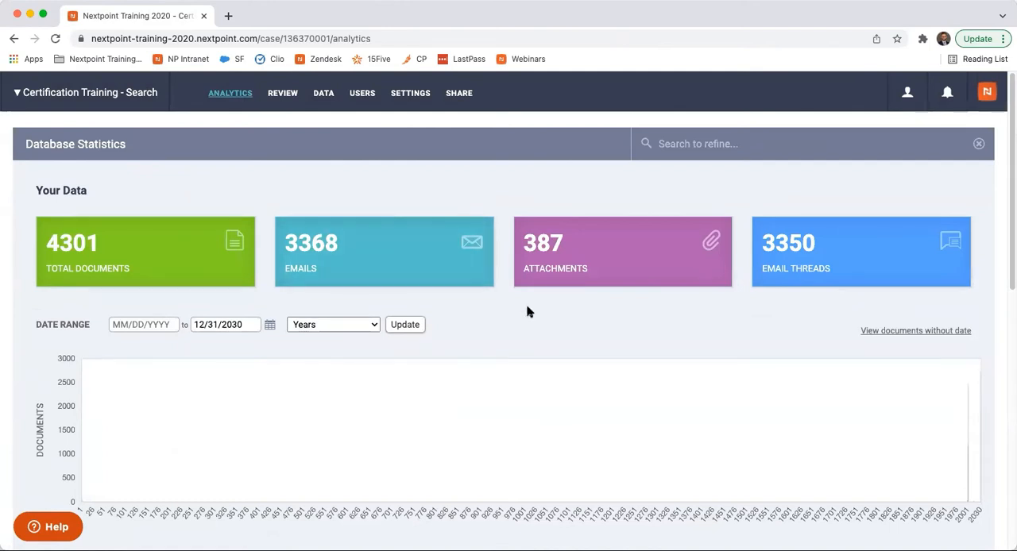
scroll(580, 347, down, 1)
scroll(580, 347, down, 5)
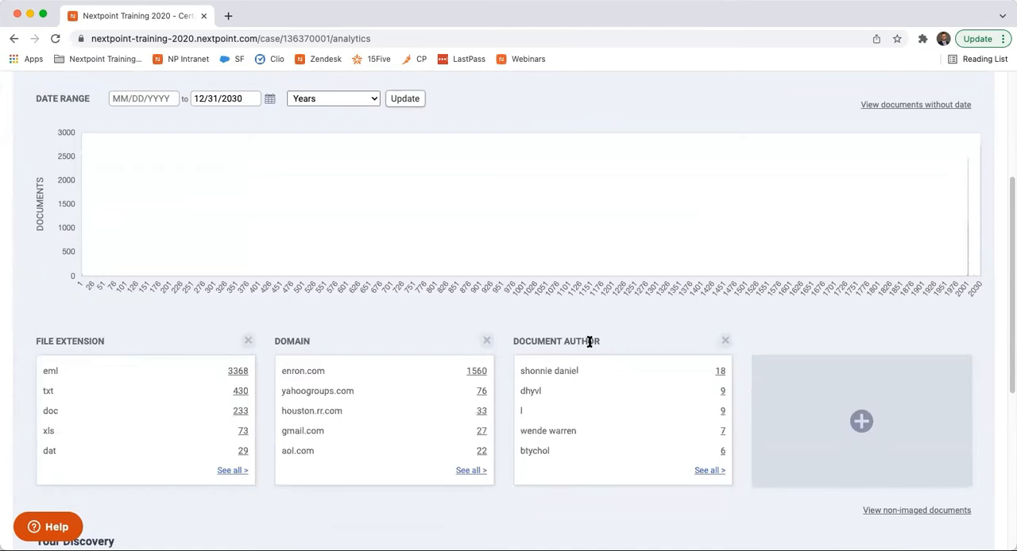
click(710, 470)
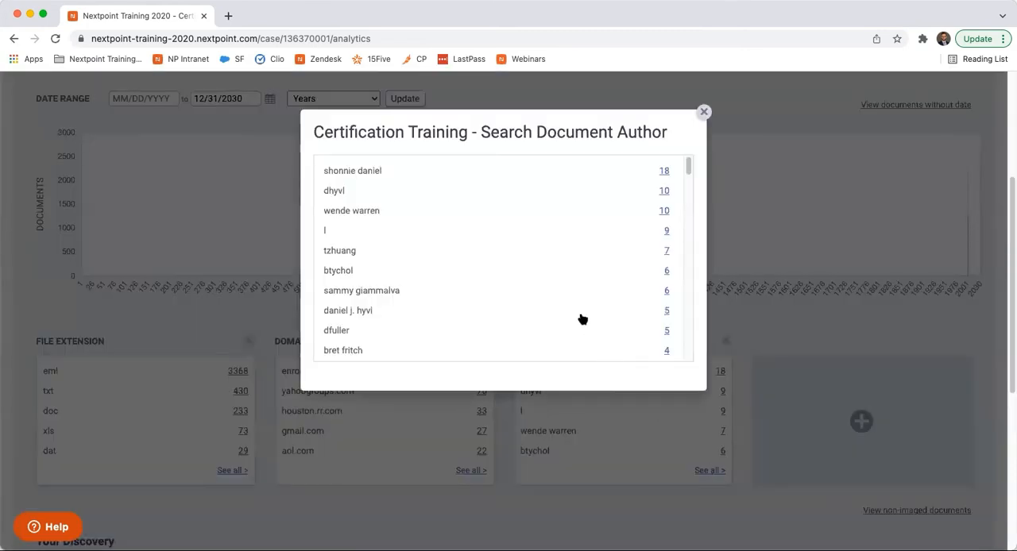
scroll(582, 320, down, 5)
scroll(582, 319, down, 7)
scroll(582, 319, down, 7)
scroll(582, 320, down, 4)
scroll(581, 319, down, 5)
scroll(581, 320, up, 2)
scroll(582, 319, up, 10)
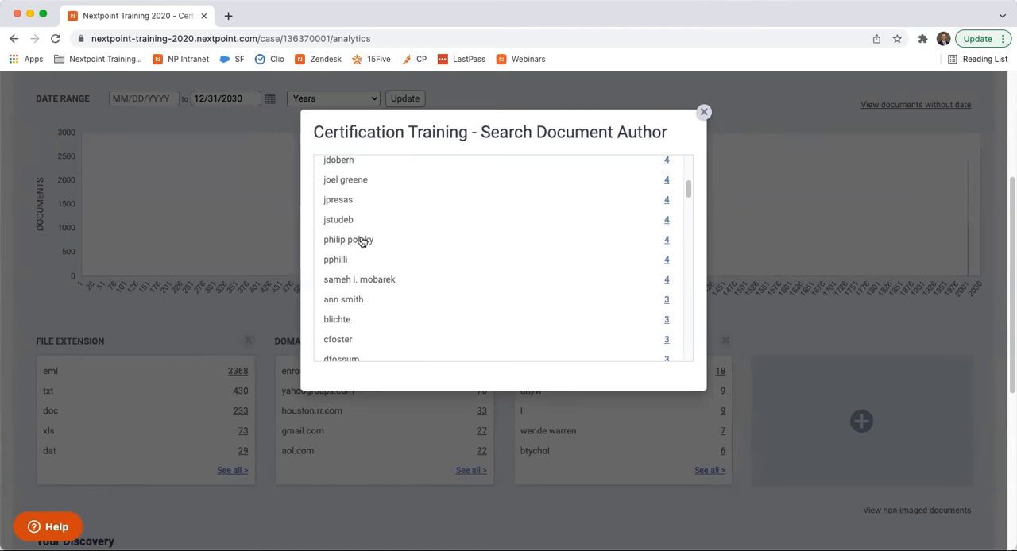
scroll(396, 252, up, 5)
scroll(396, 252, up, 2)
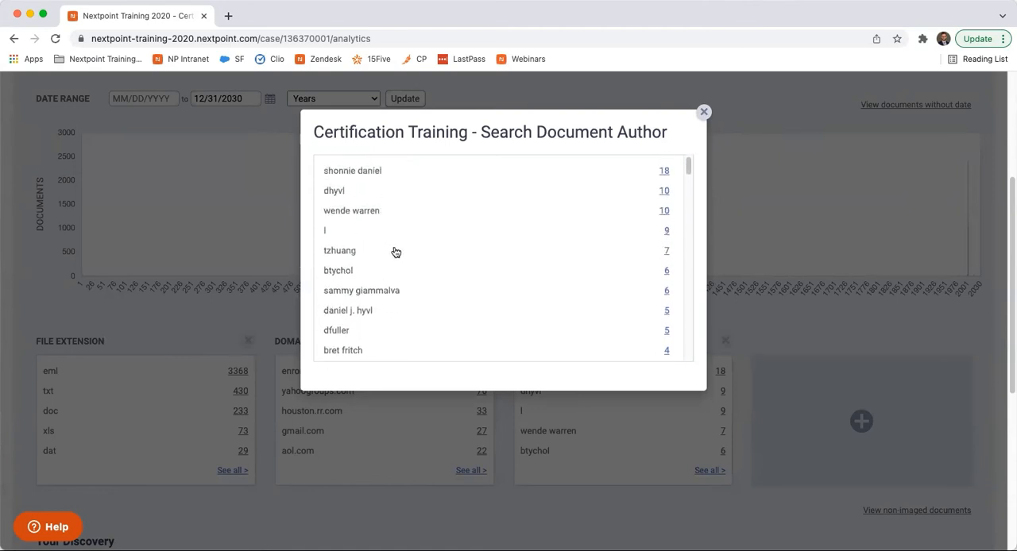
click(704, 112)
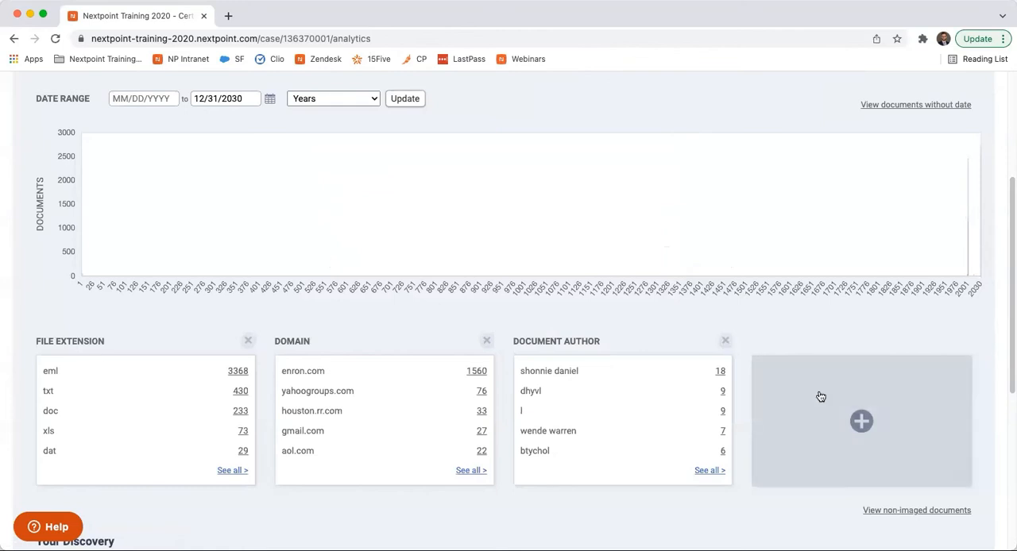
- Remove the Document Author metric and examine the relevancy and privilege status charts under Your Discovery
click(724, 342)
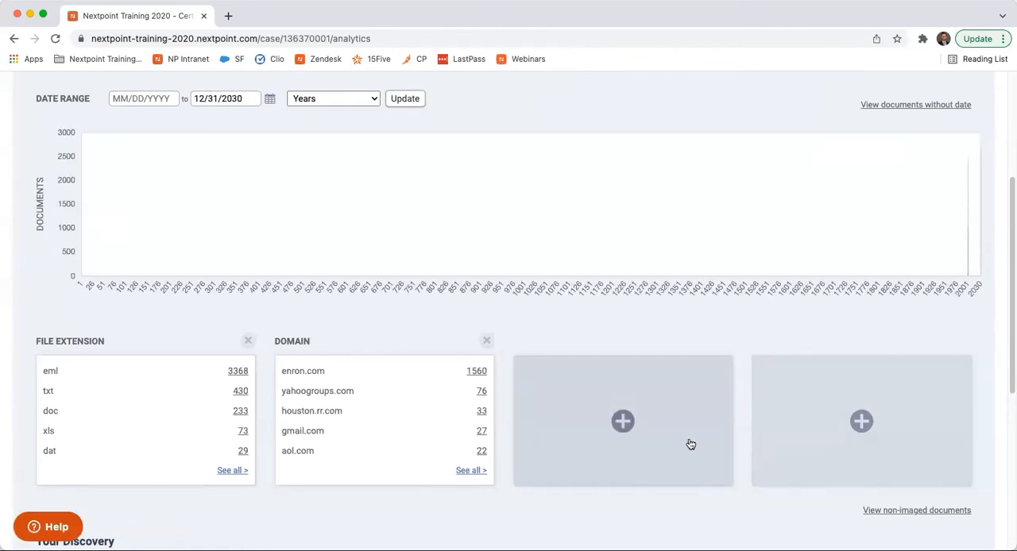
scroll(684, 364, down, 5)
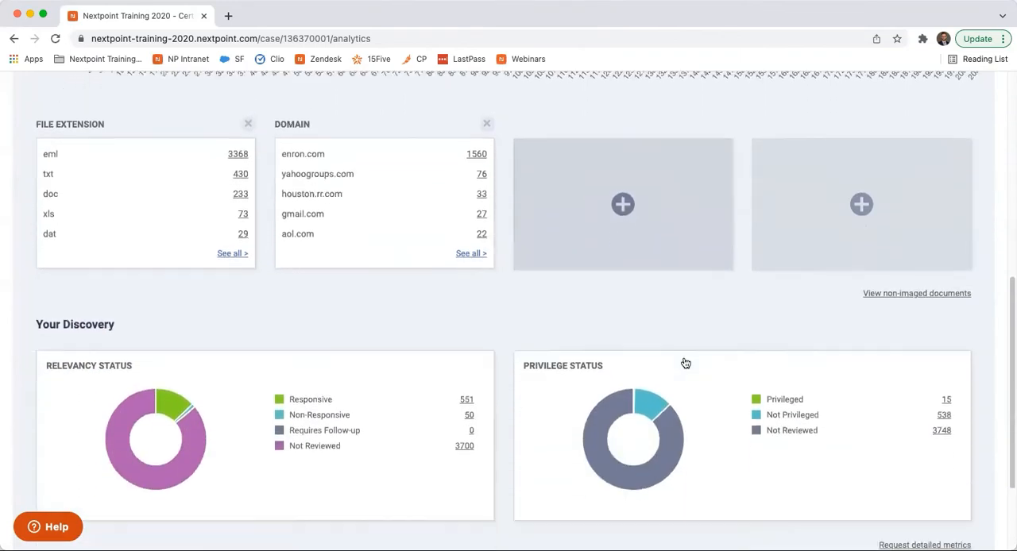
scroll(685, 363, down, 3)
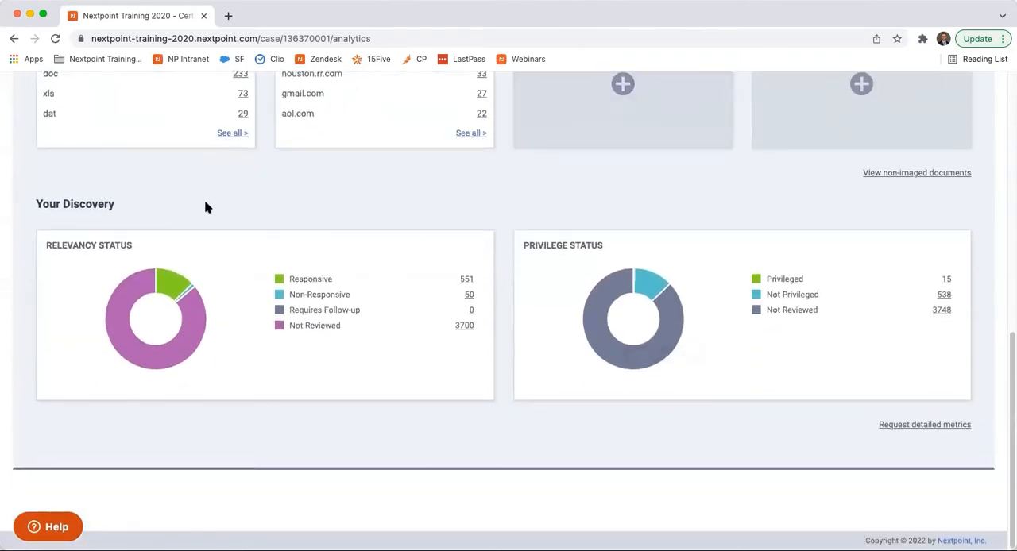
scroll(204, 207, up, 6)
scroll(204, 207, down, 6)
mouse_move(202, 330)
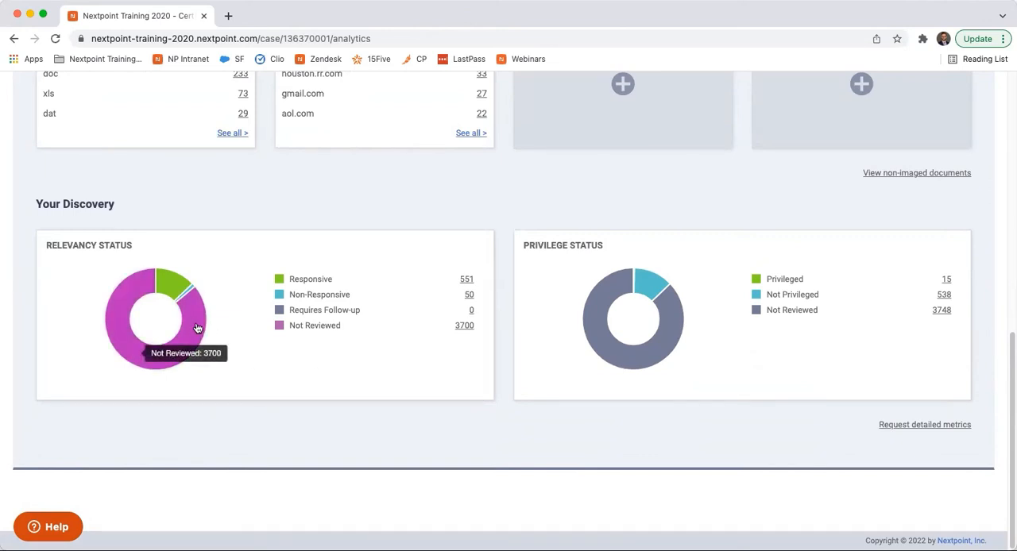
- Open the Not Reviewed documents from the relevancy status and highlight their search query
click(464, 326)
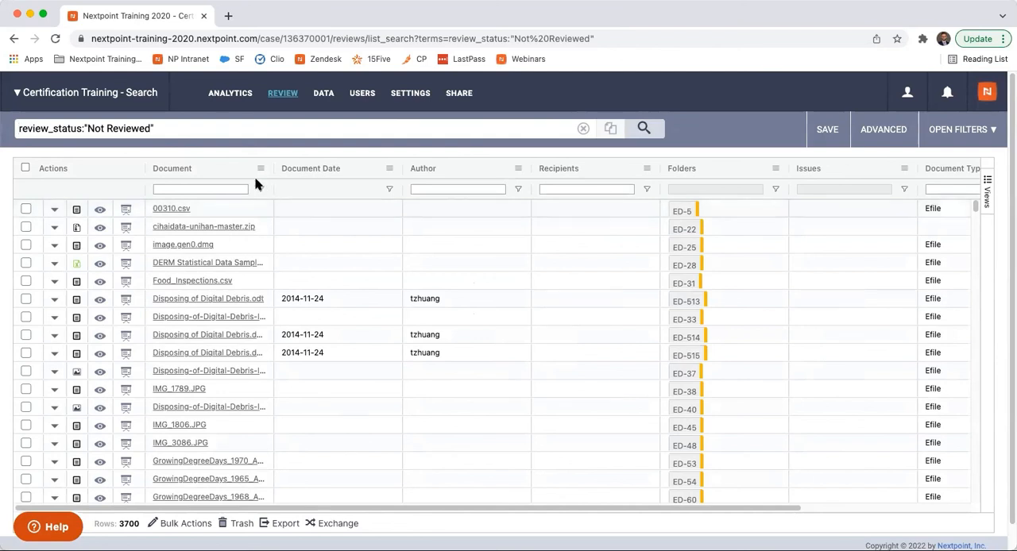
click(156, 129)
triple_click(155, 129)
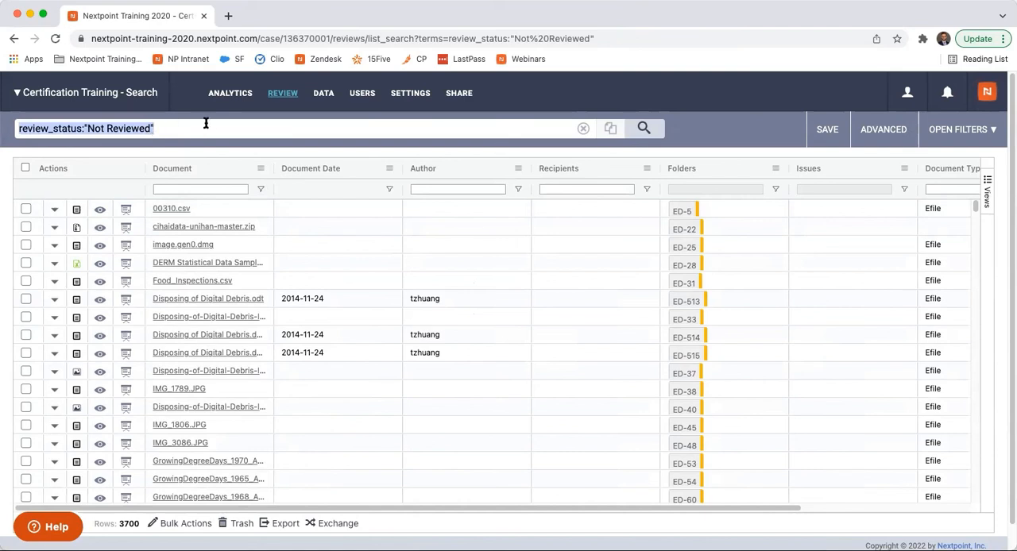
- Return to the database analytics and refine the statistics by the search term contract
click(233, 94)
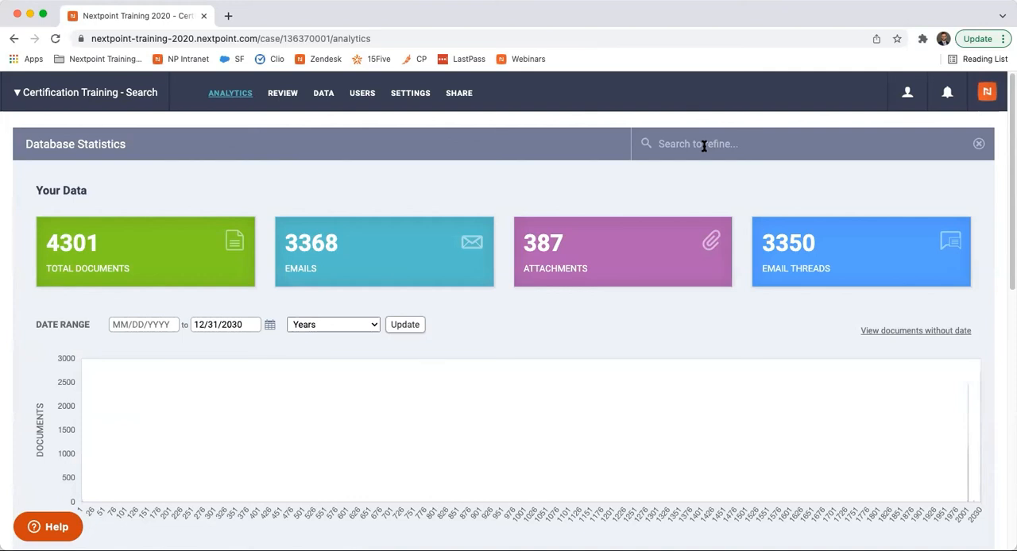
click(704, 146)
text(contract)
key(Return)
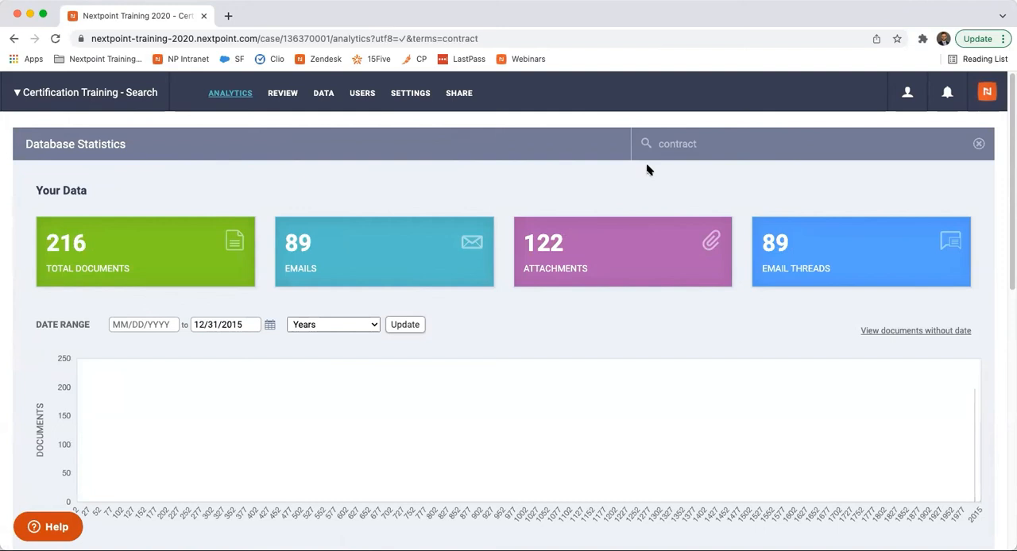
- Open the enron.com documents from the refined Domain metric and copy their full search query
scroll(648, 169, down, 5)
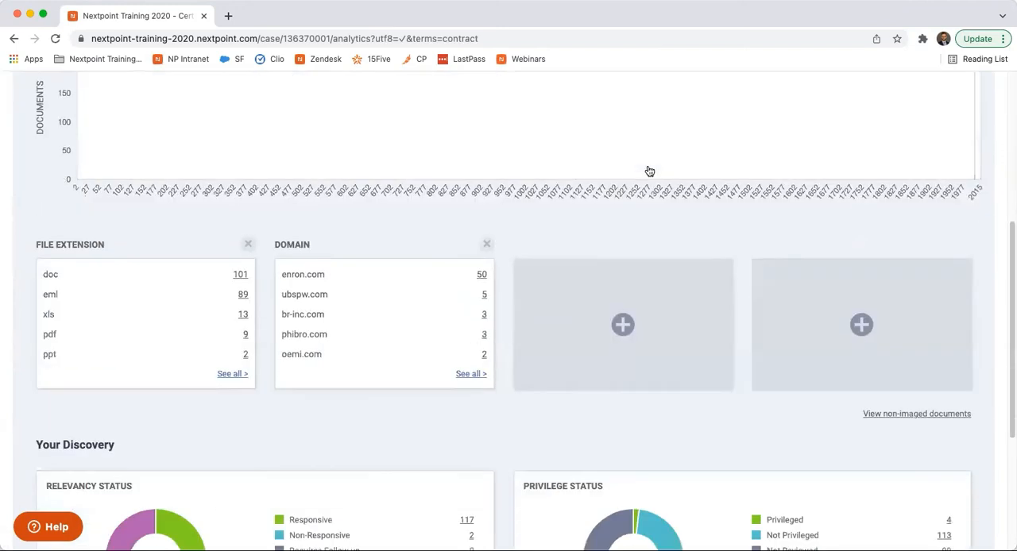
click(481, 278)
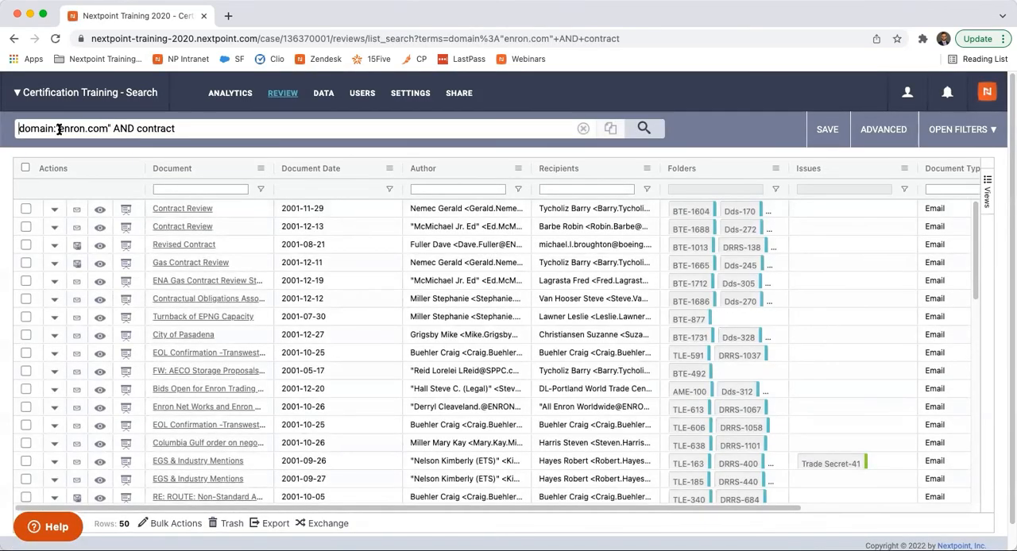
triple_click(138, 133)
key(ctrl+c)
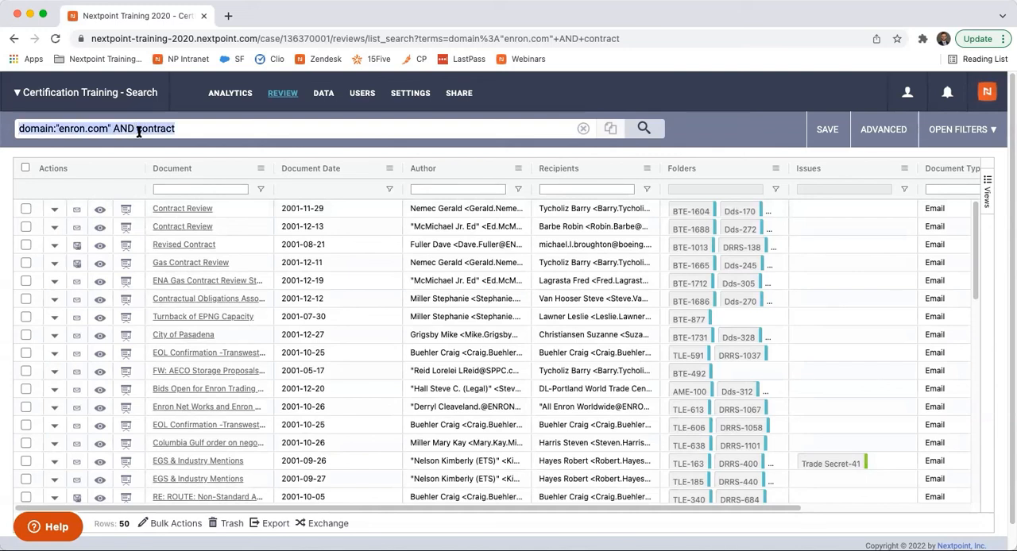
- Return to the database analytics and refine the statistics with the copied query domain:"enron.com" AND contract
click(243, 96)
click(715, 144)
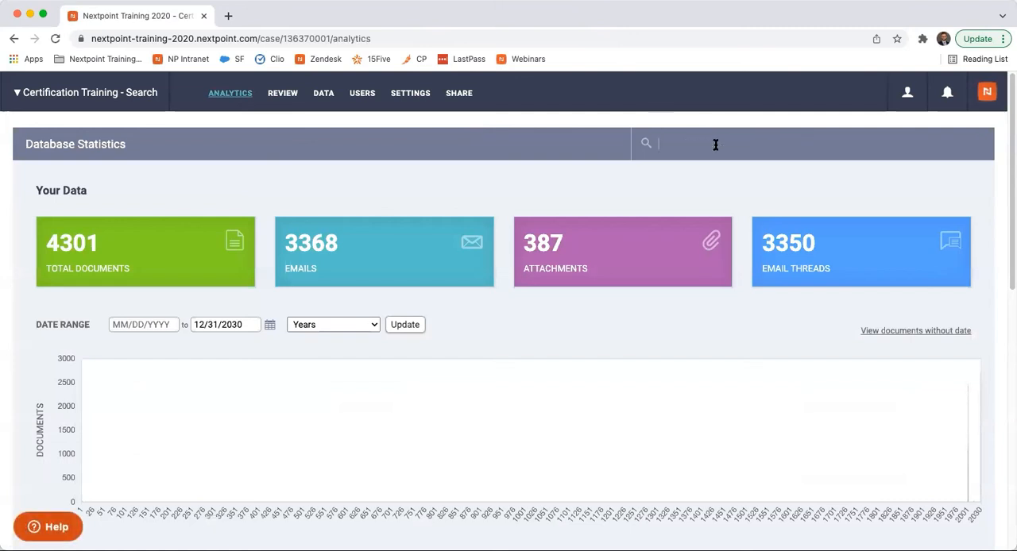
key(ctrl+v)
key(Return)
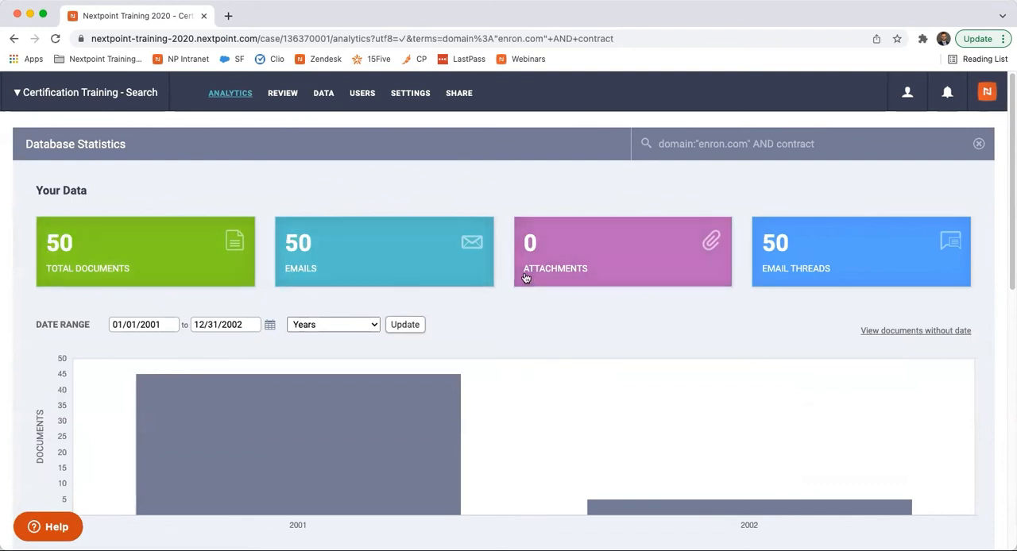
- Examine the refined statistics, checking the yearly document counts for 2001 and 2002 and the metrics below the chart
scroll(616, 276, down, 2)
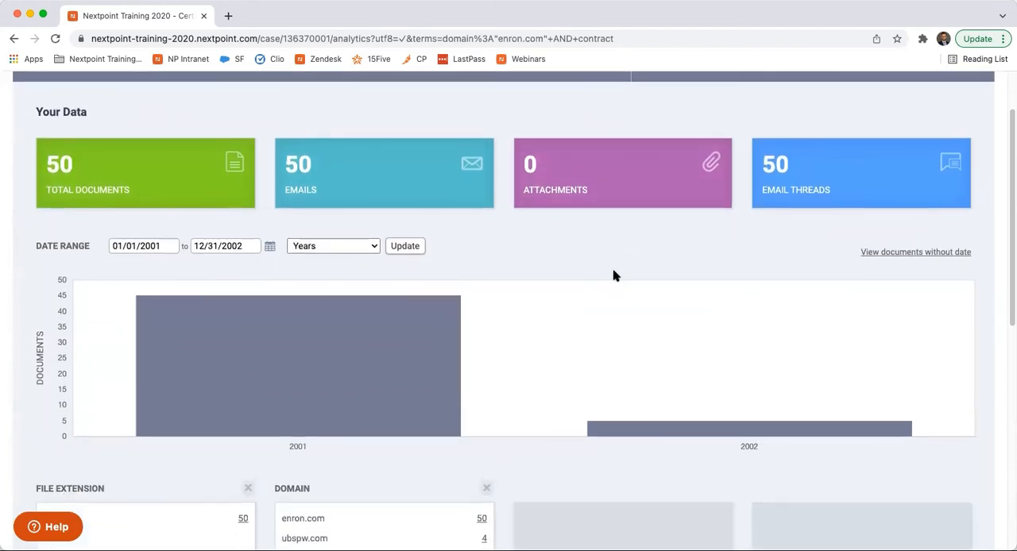
scroll(616, 276, down, 1)
scroll(615, 277, up, 2)
scroll(616, 277, up, 2)
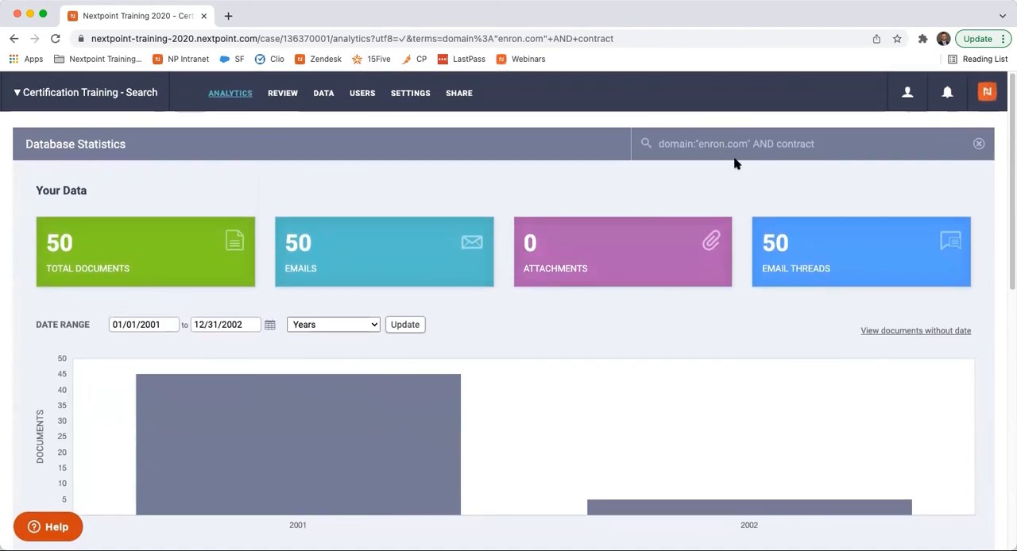
scroll(735, 163, down, 3)
mouse_move(413, 342)
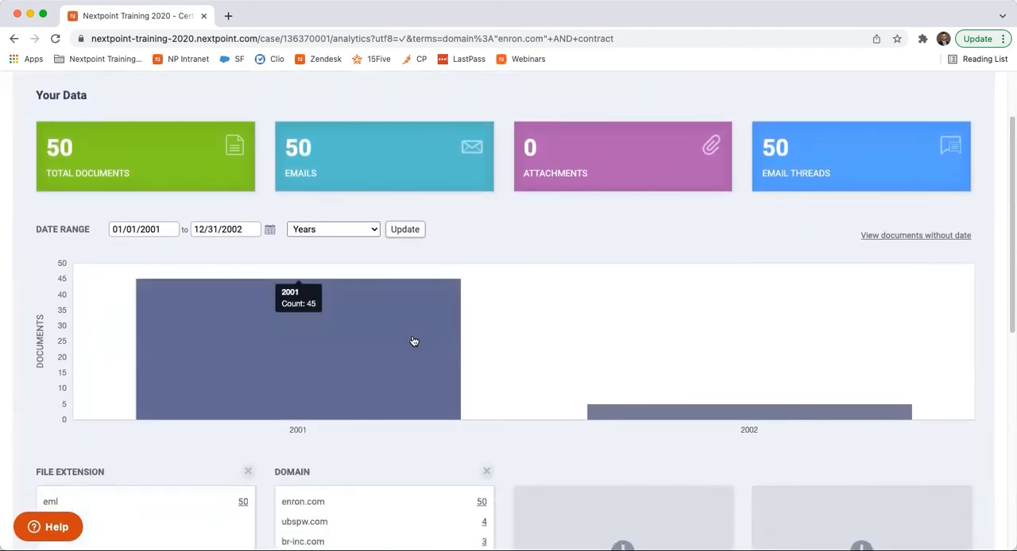
mouse_move(638, 411)
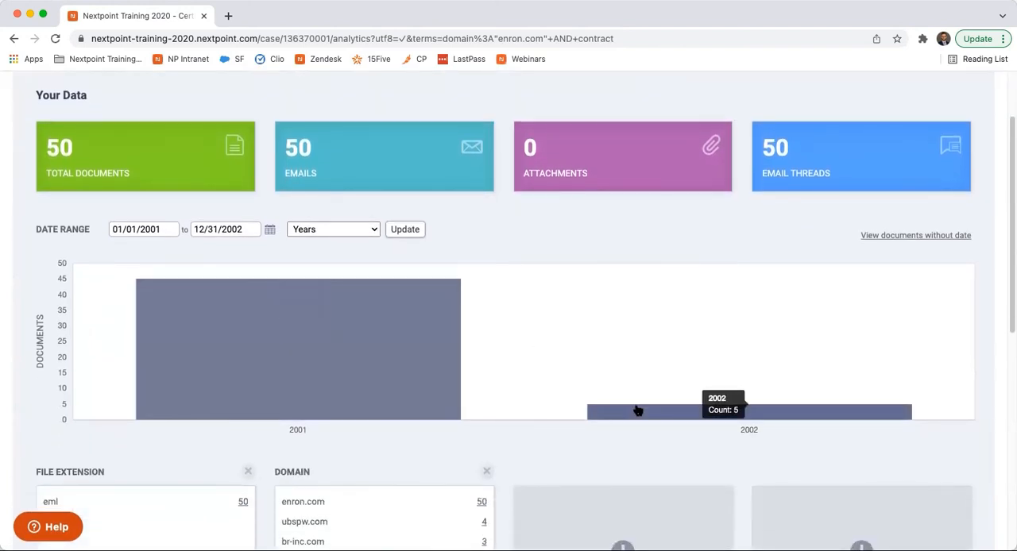
scroll(638, 411, down, 1)
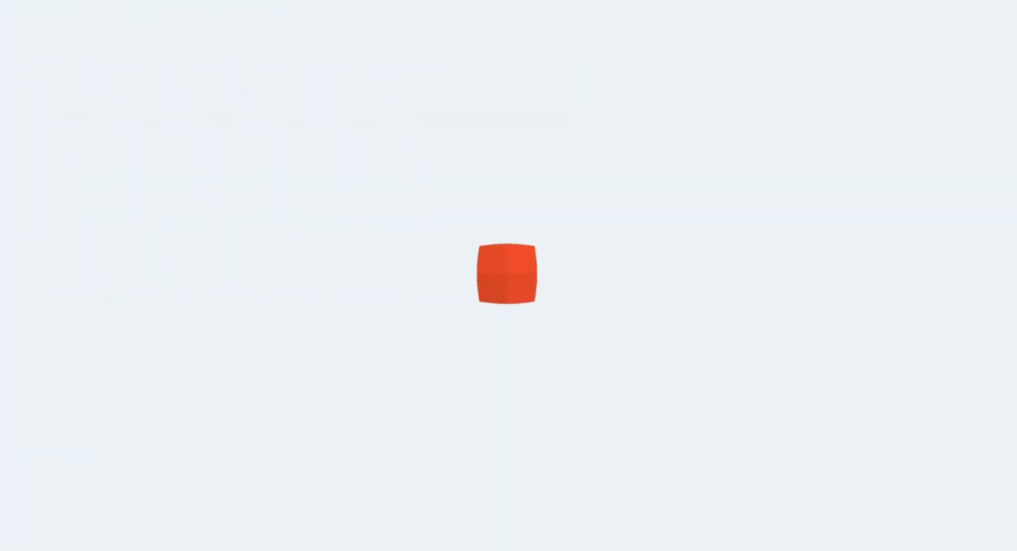